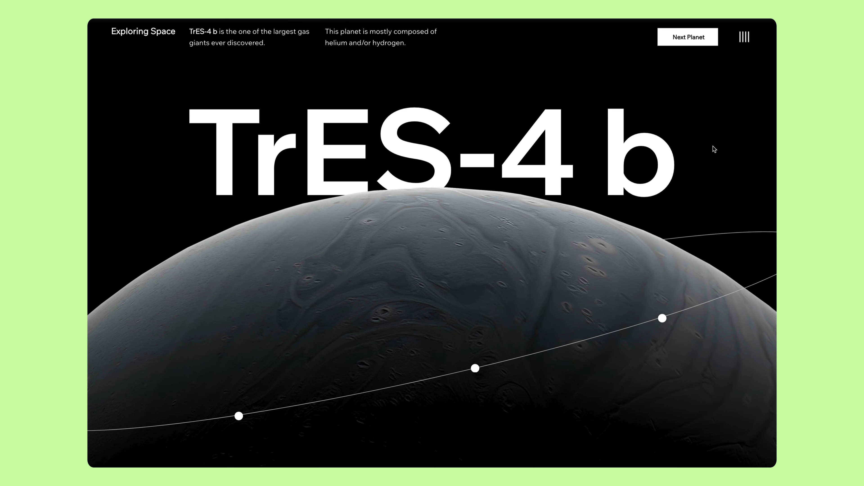
# - Reveal the right orbit dot's 3.6 day orbital period fact, turning the section blue
pyautogui.moveTo(662, 317)
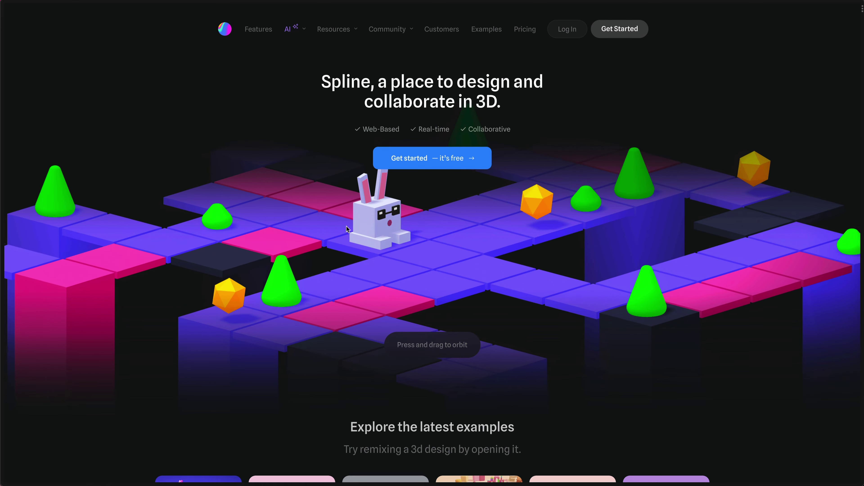
# - Search Spline Community for 'planet' and remix the Dwarf gas planet scene
pyautogui.moveTo(346, 227); pyautogui.dragTo(365, 241)
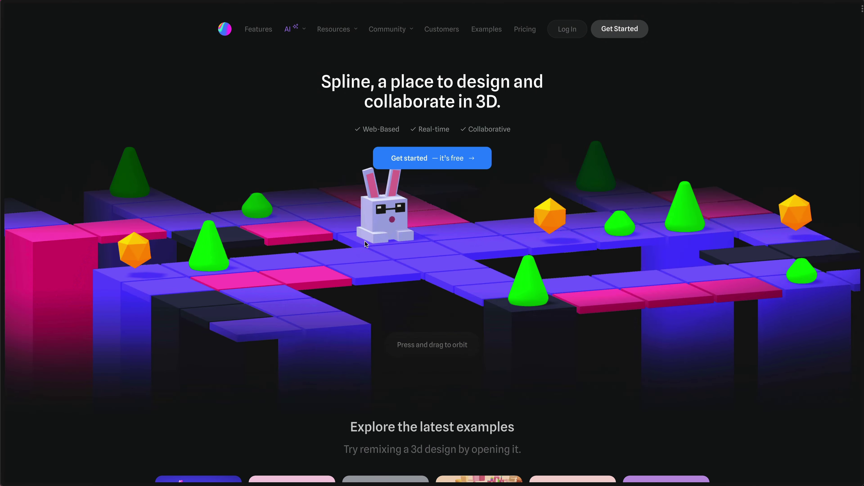
pyautogui.scroll(-20, 648, 159)
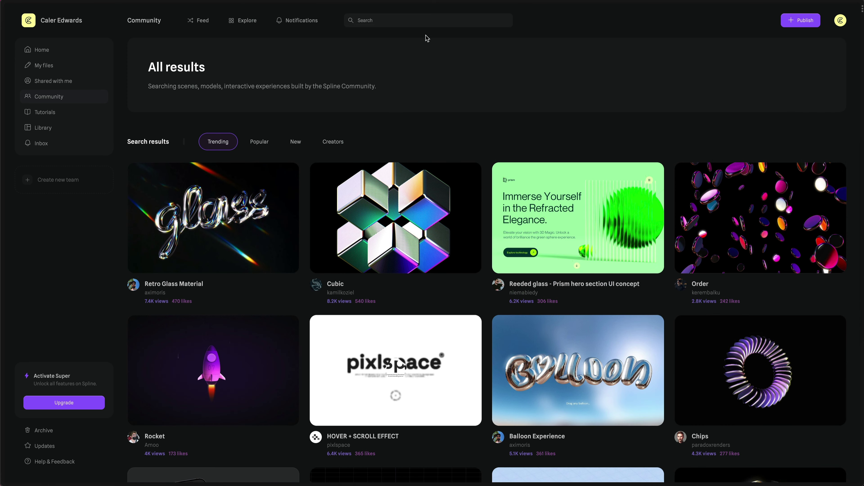
pyautogui.click(421, 21)
pyautogui.write('planet')
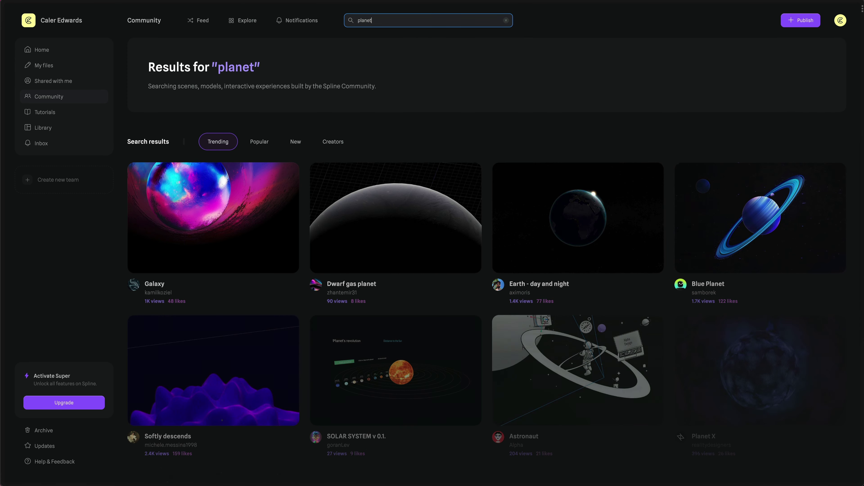
pyautogui.click(386, 210)
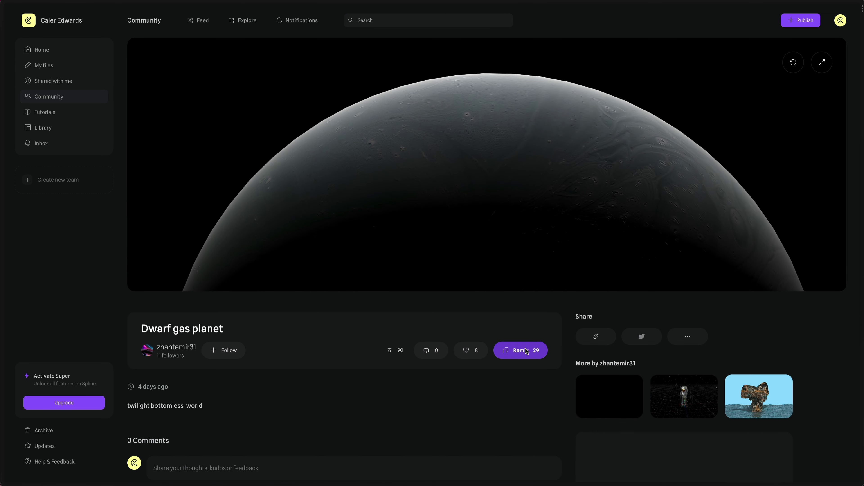
pyautogui.click(519, 351)
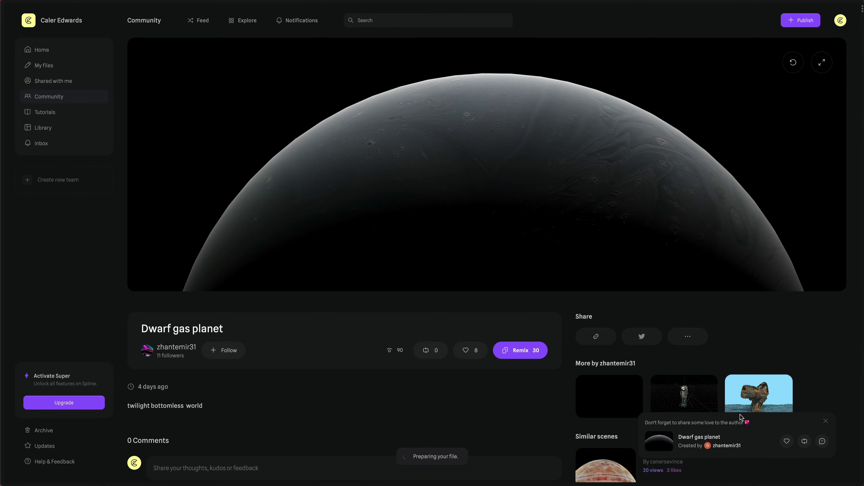
# - Like the scene and set image export to PNG, ratio 4, with the background hidden
pyautogui.click(787, 441)
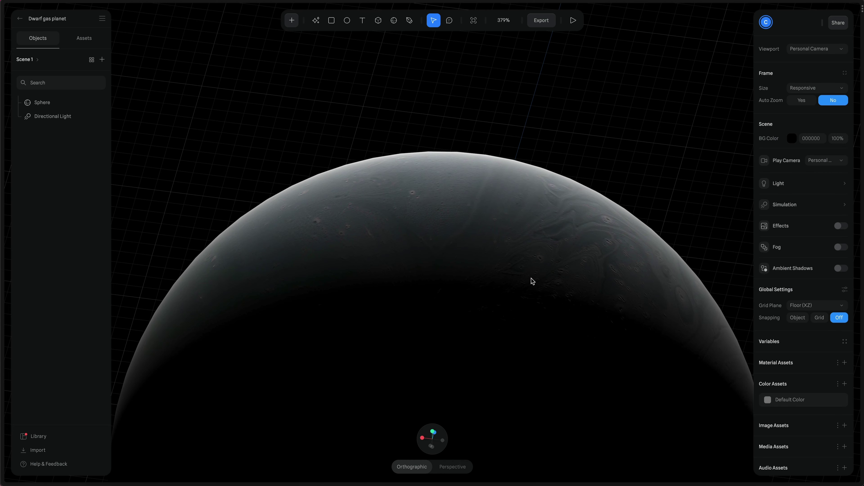
pyautogui.click(543, 21)
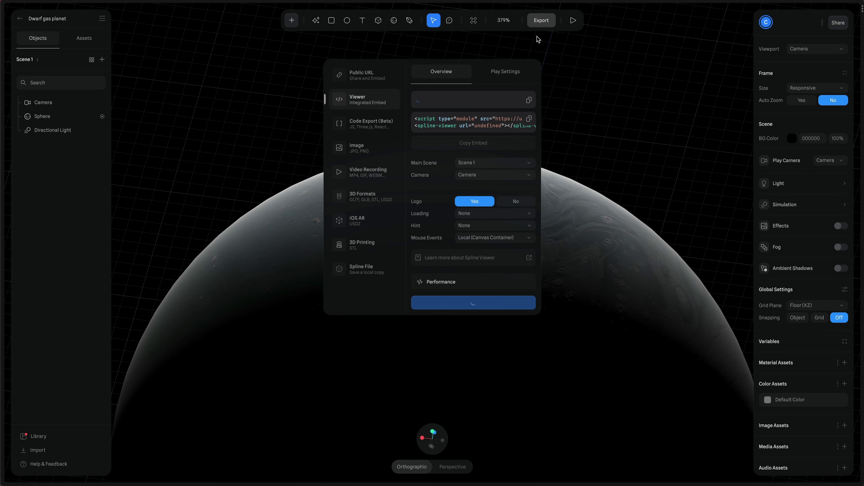
pyautogui.click(355, 150)
pyautogui.click(531, 74)
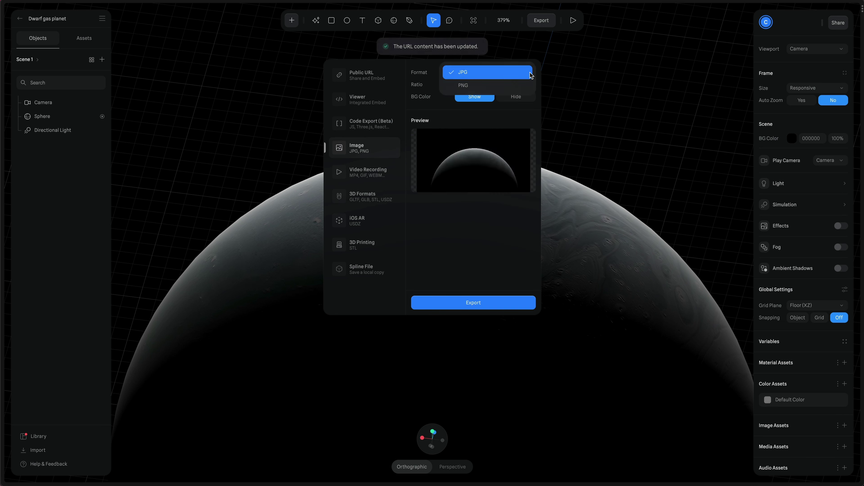
pyautogui.click(471, 89)
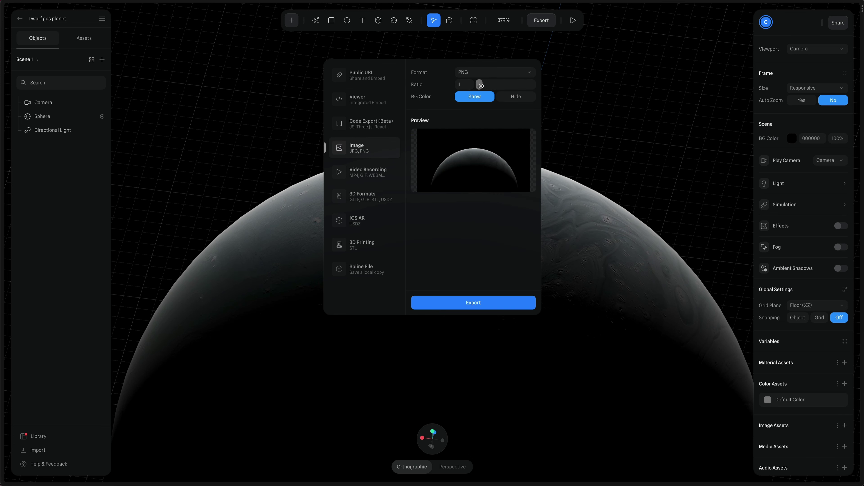
pyautogui.moveTo(490, 86); pyautogui.dragTo(500, 85)
pyautogui.click(516, 97)
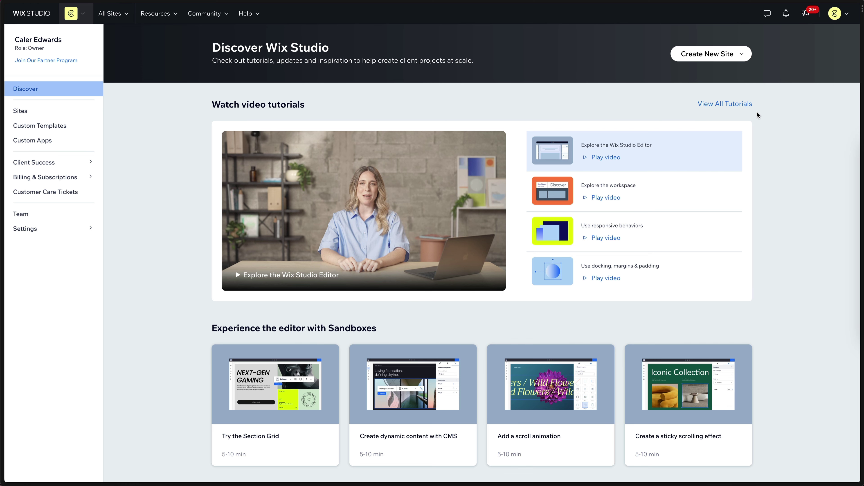
# - Create a new Wix Studio site from a blank canvas
pyautogui.click(741, 55)
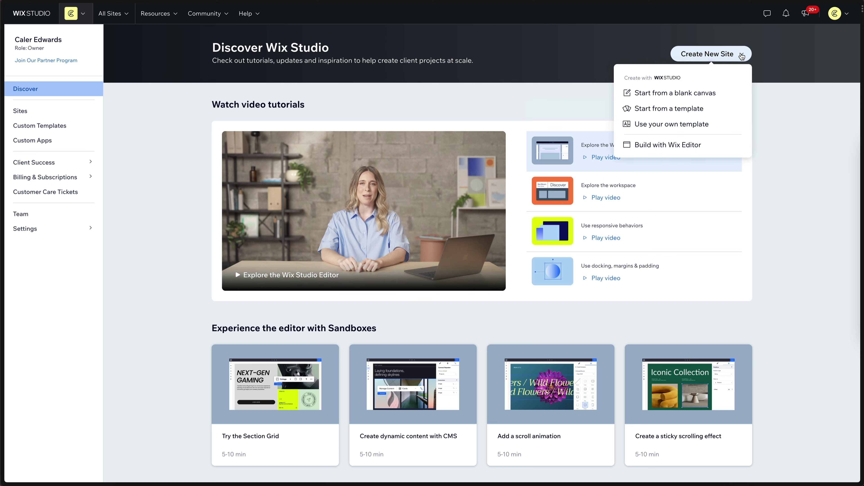
pyautogui.click(671, 96)
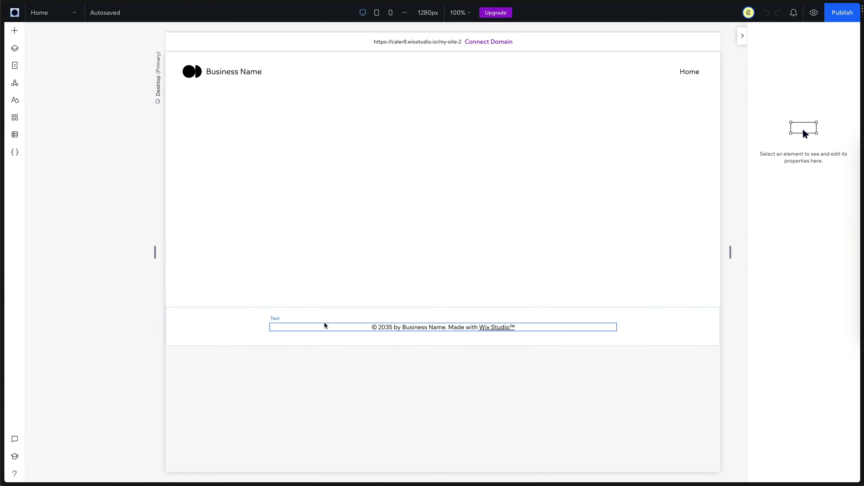
# - Unstack the header and delete its logo and Home menu
pyautogui.click(240, 136)
pyautogui.click(228, 72)
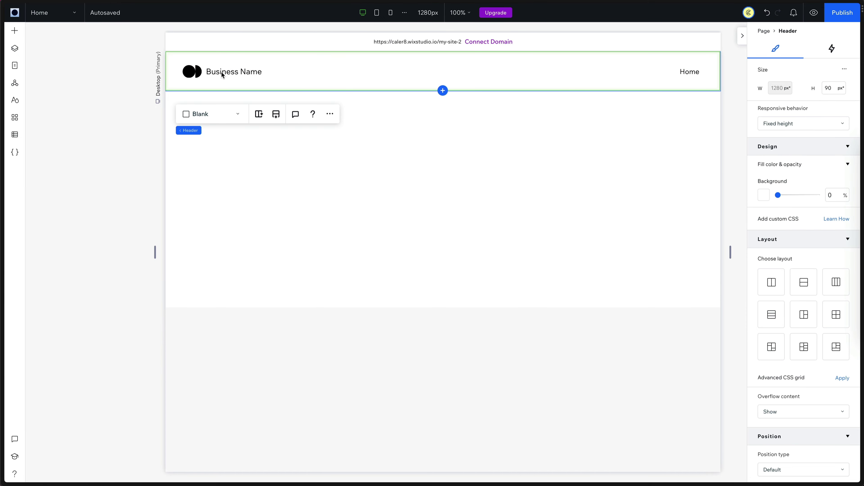
pyautogui.click(207, 71)
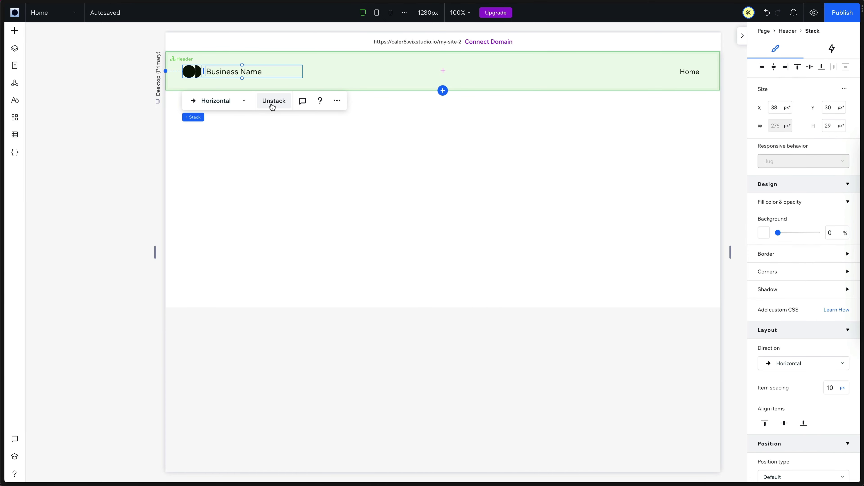
pyautogui.press('Escape')
pyautogui.click(187, 72)
pyautogui.press('Escape')
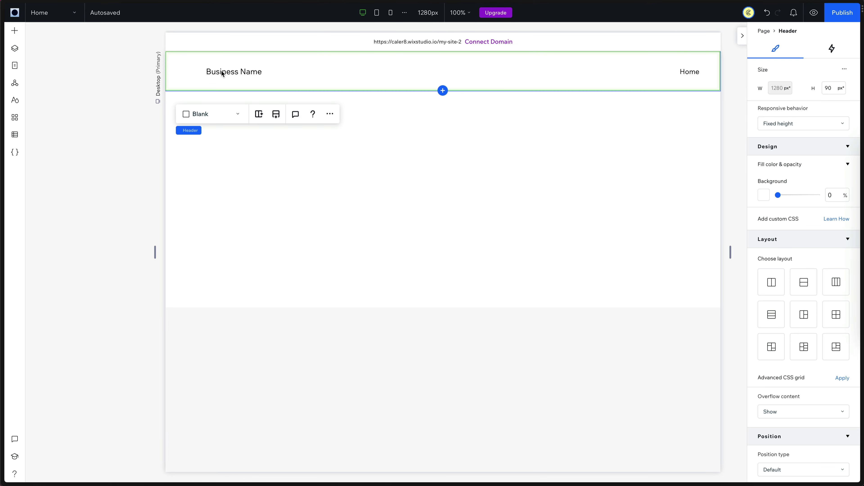
pyautogui.click(237, 75)
pyautogui.click(691, 71)
pyautogui.press('Escape')
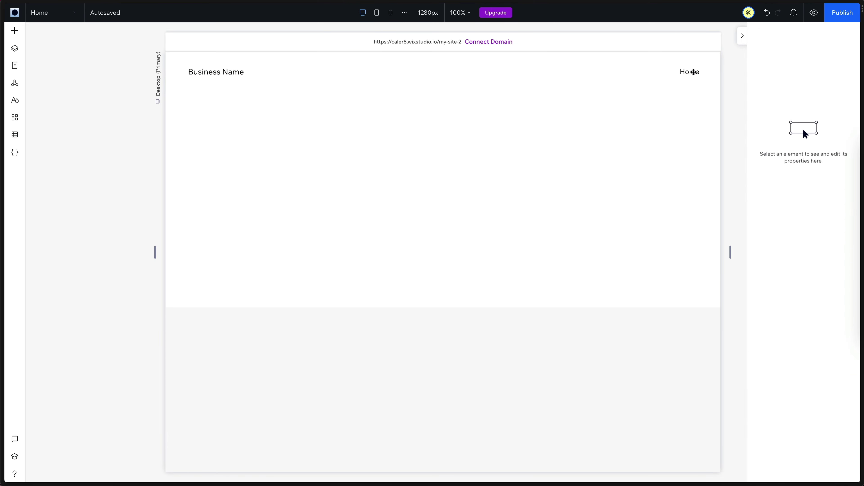
pyautogui.click(675, 75)
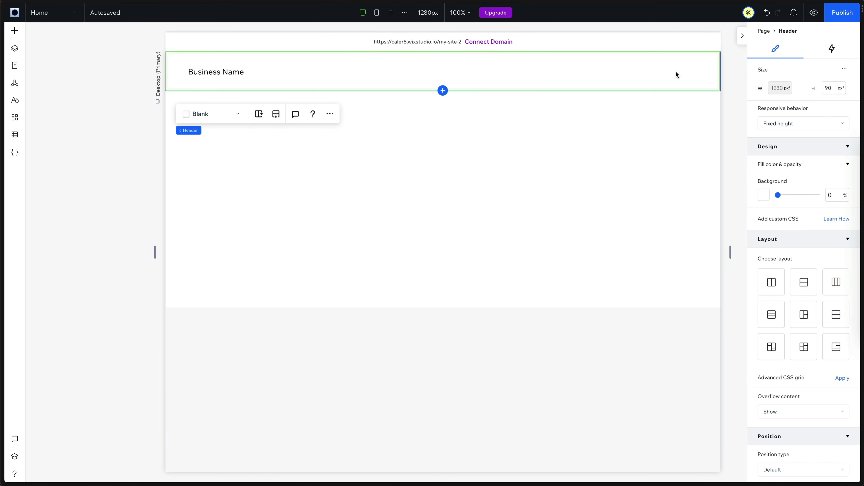
# - Rename the Business Name title to 'Exploring Space', bold at 22 px
pyautogui.click(217, 73)
pyautogui.click(211, 100)
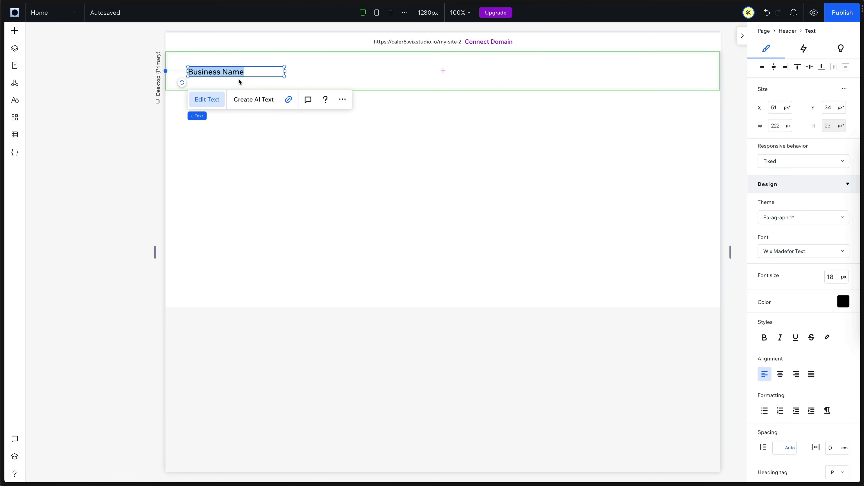
pyautogui.write('Exploring Spa')
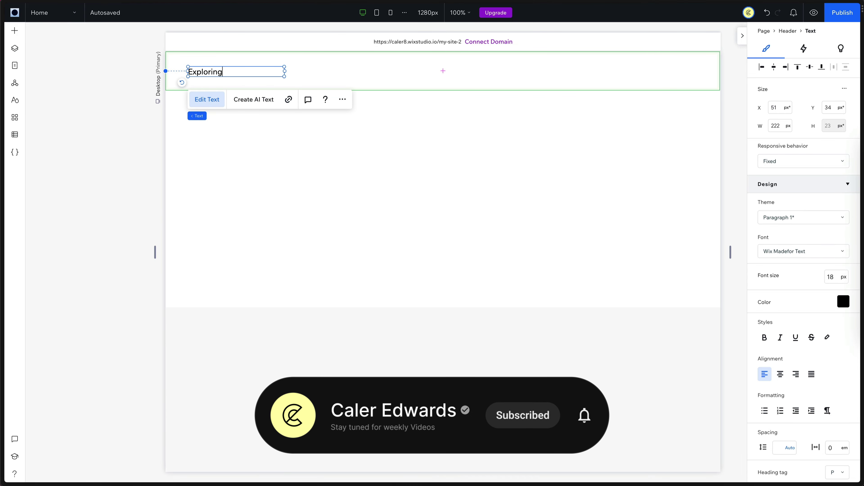
pyautogui.write('22')
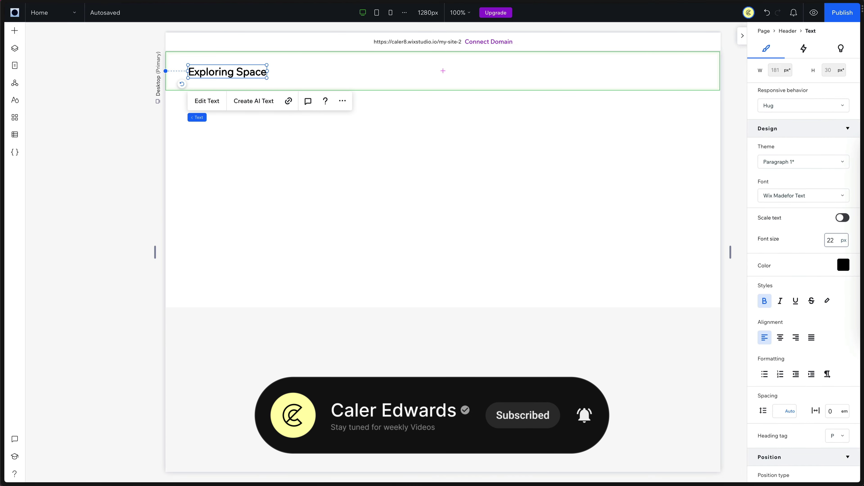
pyautogui.press('Return')
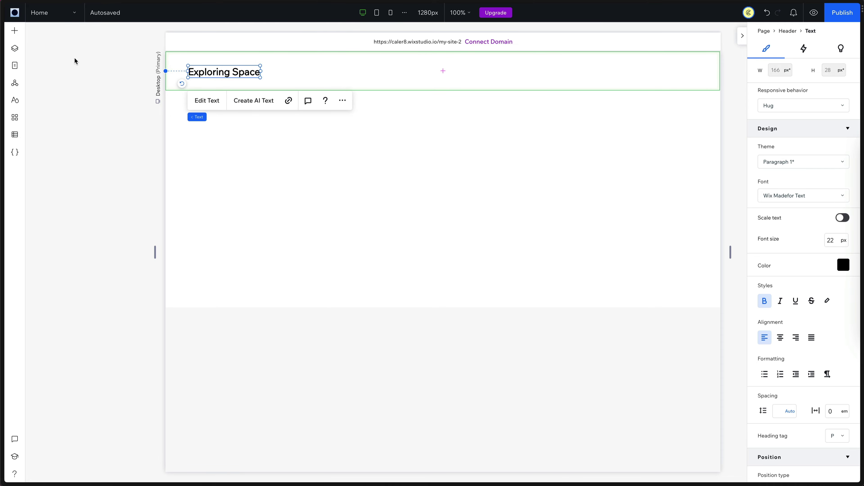
# - Add a paragraph beside the title with the pasted TrES-4 b gas giant description
pyautogui.click(15, 33)
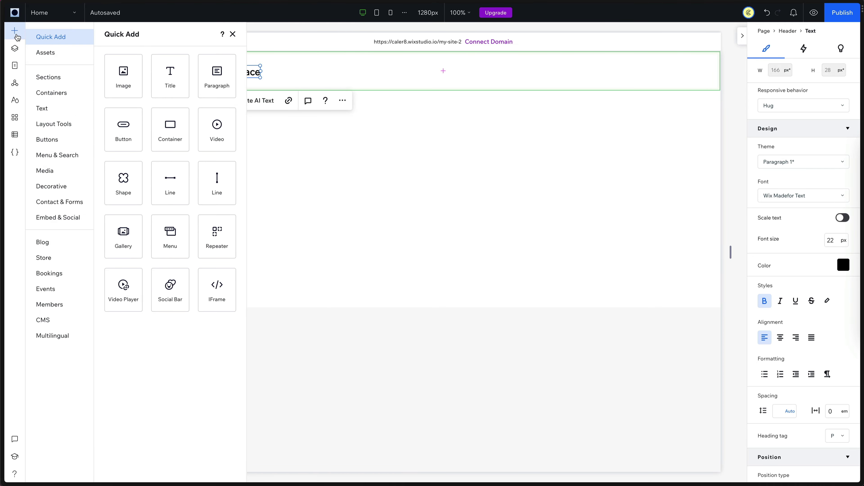
pyautogui.moveTo(199, 79); pyautogui.dragTo(321, 72)
pyautogui.write('TrES-4 b is the one of the largest gas giants ever discovered.')
# - Stack the title and paragraph horizontally with 32 px item spacing
pyautogui.keyDown('shift'); pyautogui.click(250, 79); pyautogui.keyUp('shift')
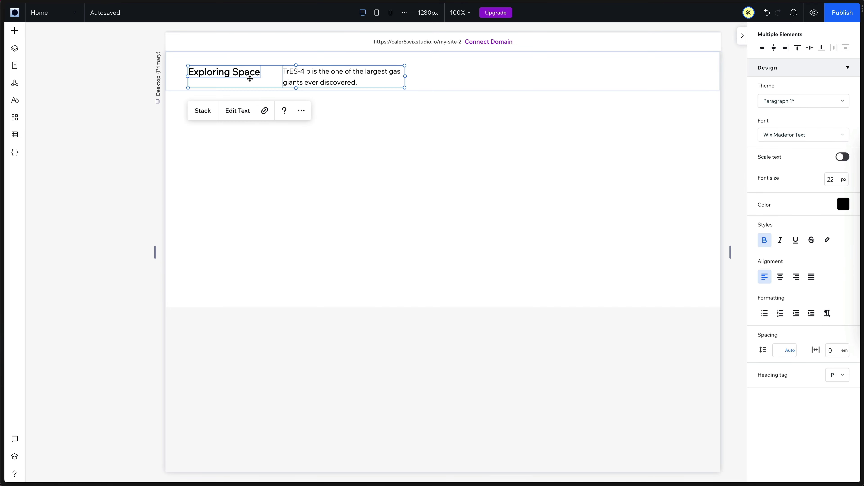
pyautogui.click(203, 111)
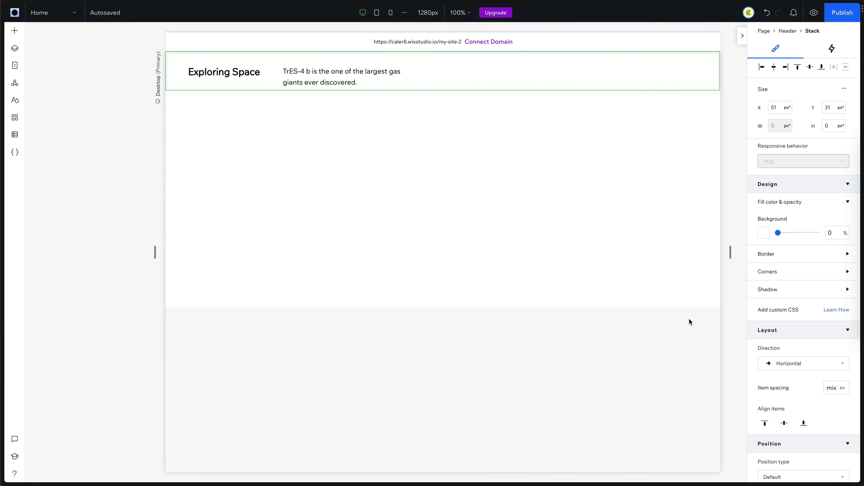
pyautogui.scroll(-2, 820, 396)
pyautogui.click(829, 332)
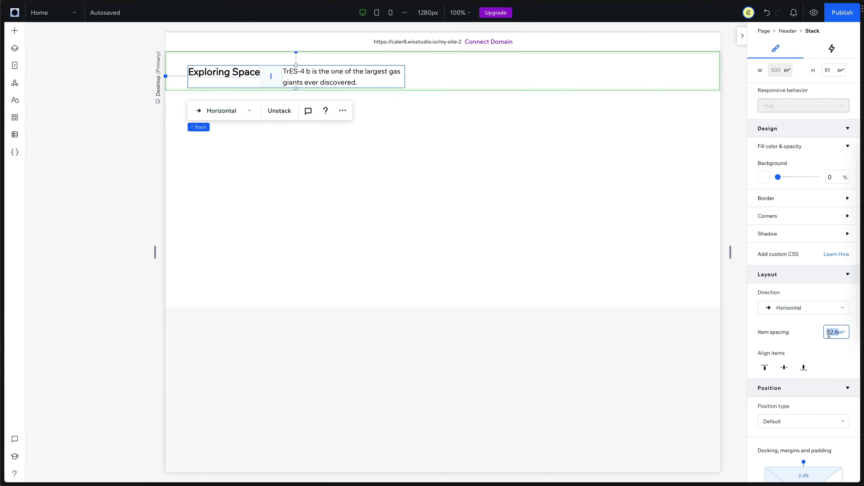
pyautogui.write('32')
pyautogui.press('Return')
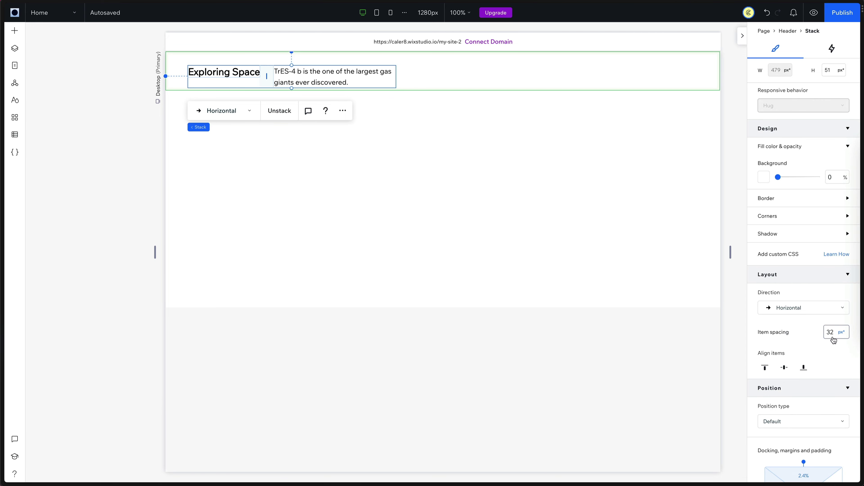
pyautogui.click(325, 72)
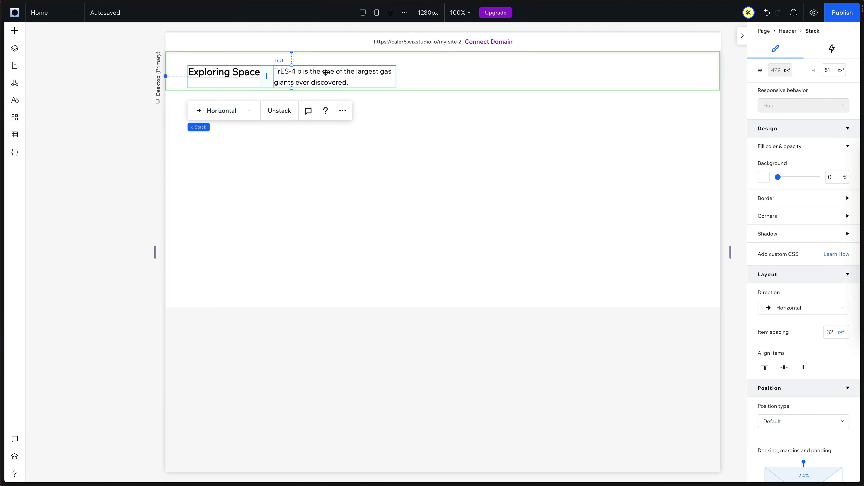
# - Duplicate the caption and paste the helium and/or hydrogen composition text into it
pyautogui.hotkey('ctrl', 'd')
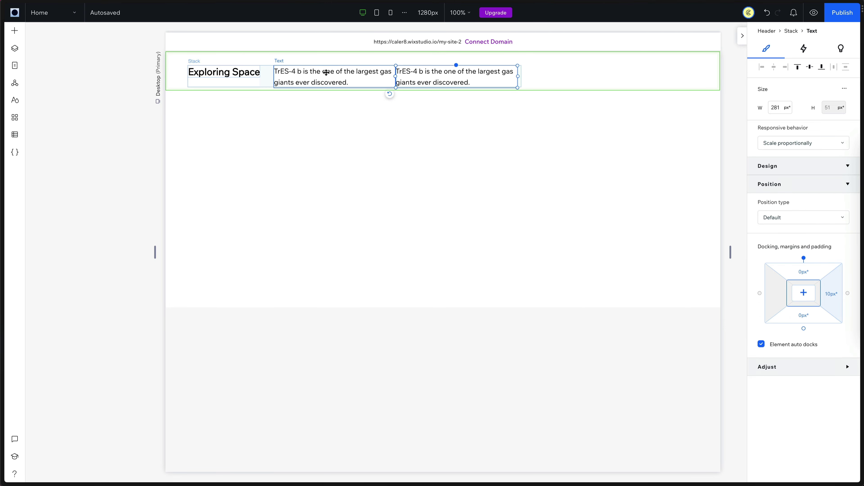
pyautogui.doubleClick(416, 85)
pyautogui.write('This planet is mostly composed of helium and/or hydrogen.')
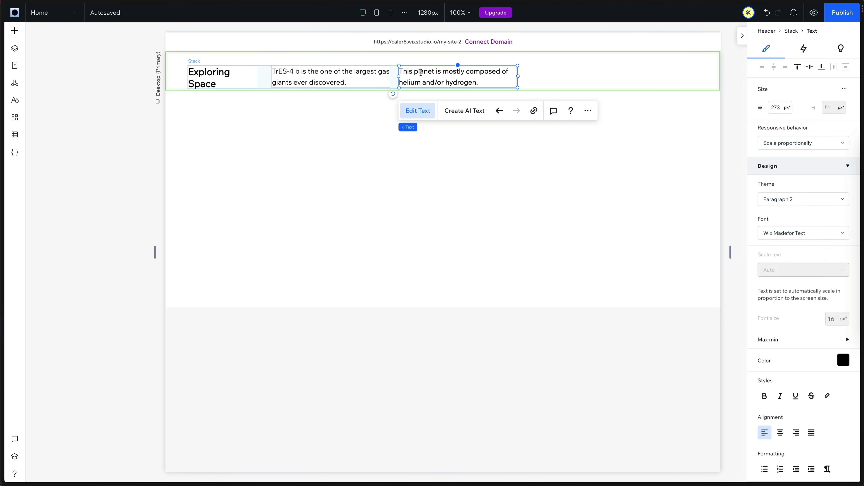
# - Make the words 'TrES-4 b' bold in the first caption
pyautogui.click(299, 72)
pyautogui.moveTo(300, 72); pyautogui.dragTo(268, 71)
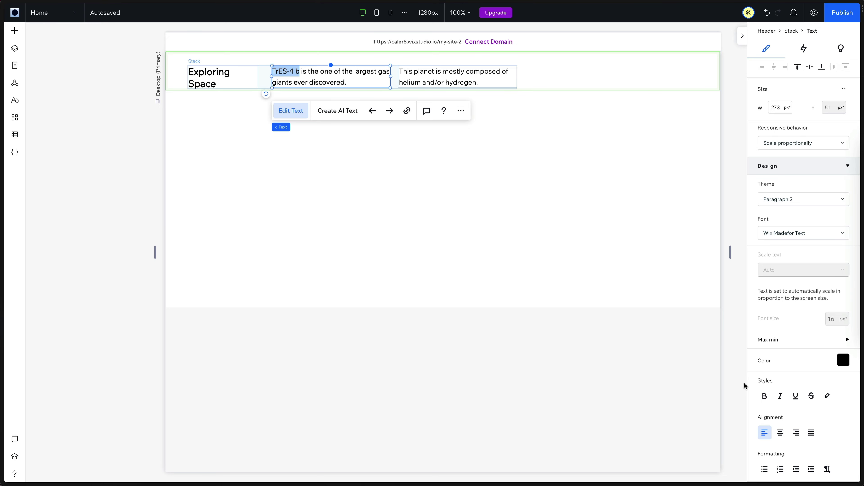
pyautogui.click(765, 396)
# - Give the header's text stack a 4% left margin
pyautogui.click(197, 80)
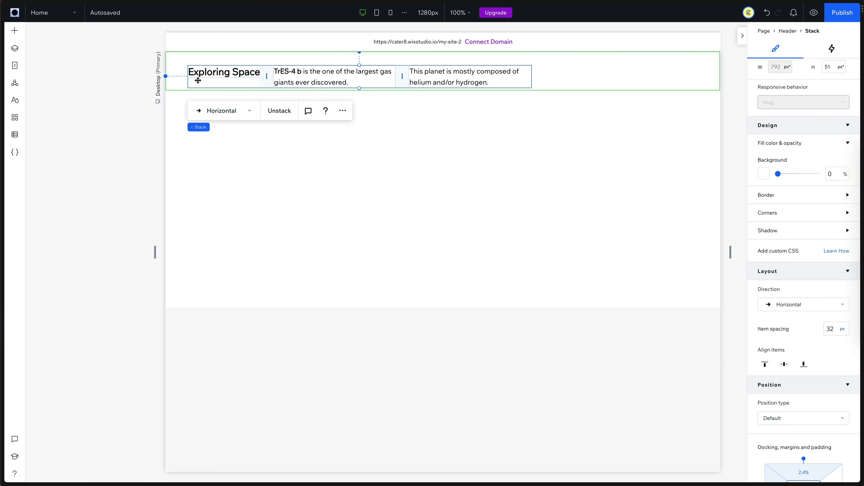
pyautogui.moveTo(197, 75); pyautogui.dragTo(197, 75)
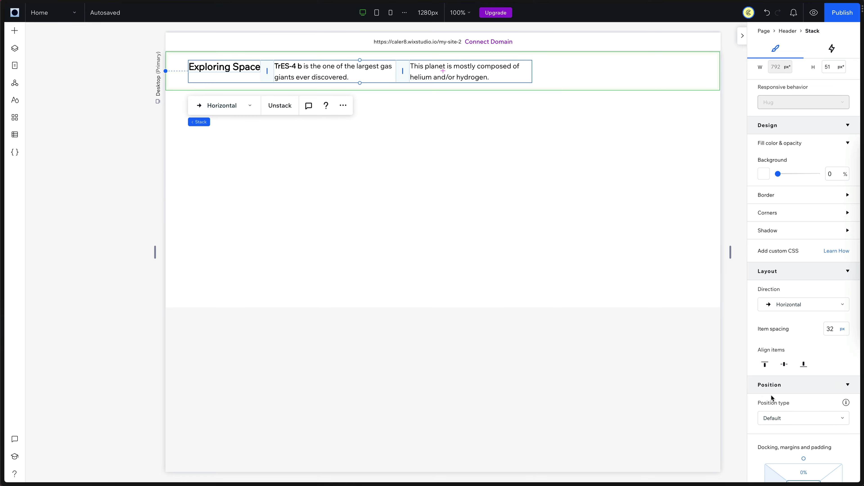
pyautogui.scroll(-3, 773, 399)
pyautogui.click(777, 387)
pyautogui.write('4')
pyautogui.press('Return')
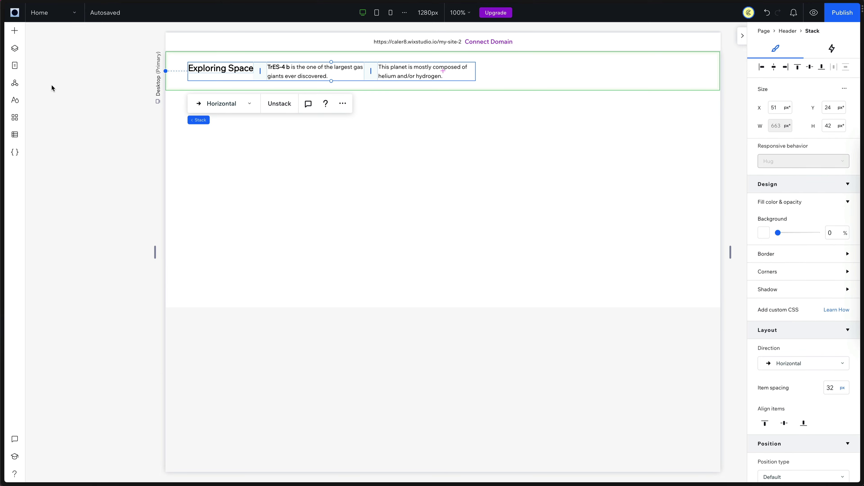
# - Place an arrow button at the header's right end with its background fill at 0% opacity
pyautogui.click(14, 31)
pyautogui.click(48, 139)
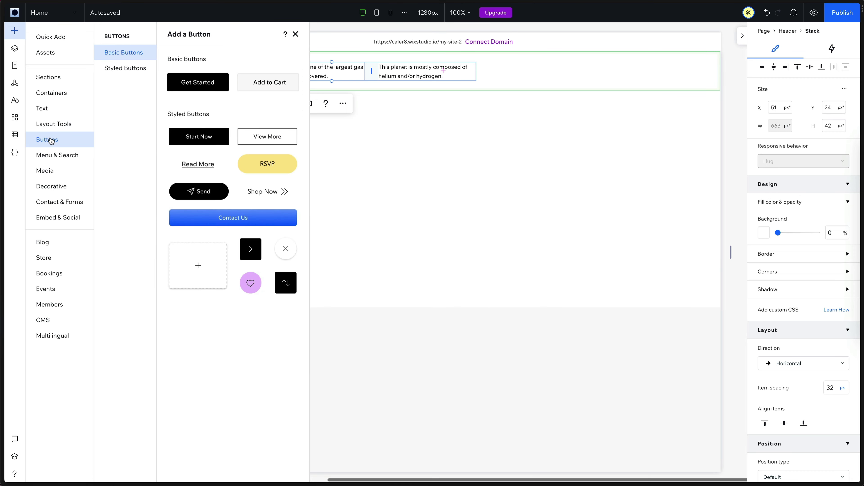
pyautogui.moveTo(250, 251); pyautogui.dragTo(688, 76)
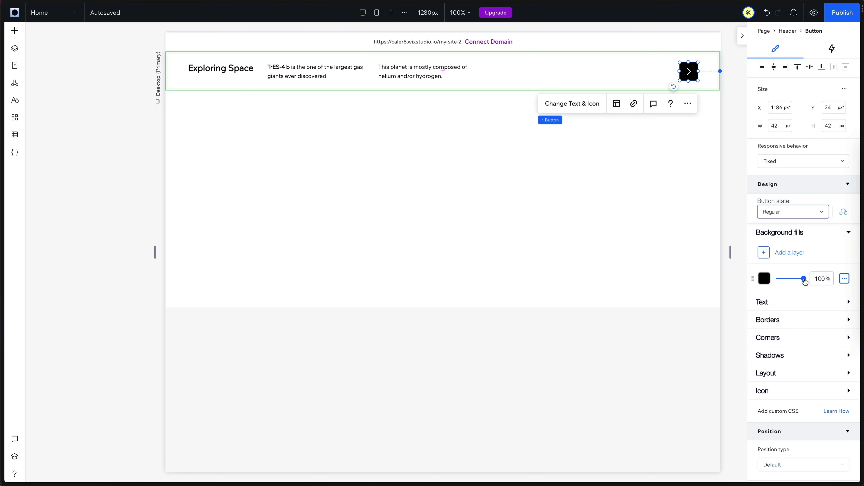
pyautogui.moveTo(803, 279); pyautogui.dragTo(775, 279)
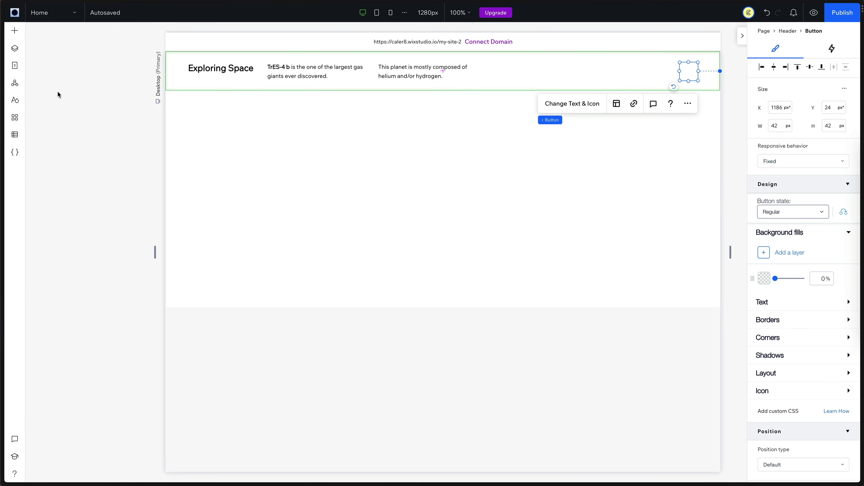
pyautogui.click(72, 95)
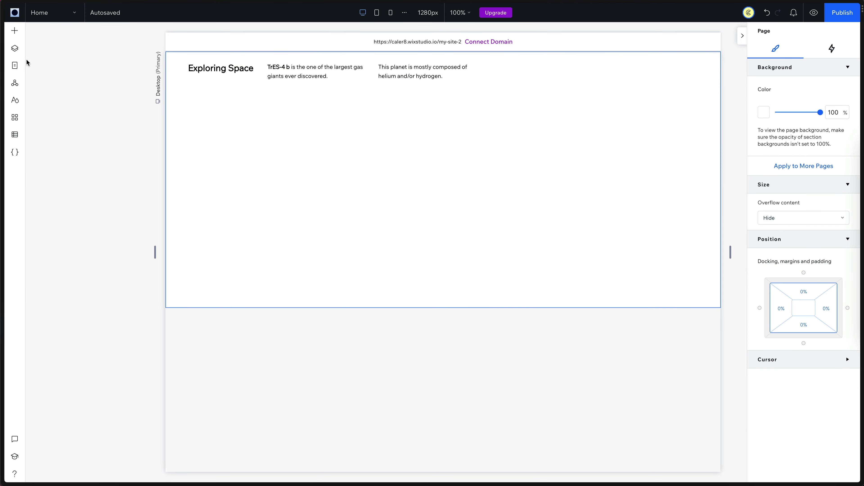
# - Set the page background color to black from Layers
pyautogui.click(14, 49)
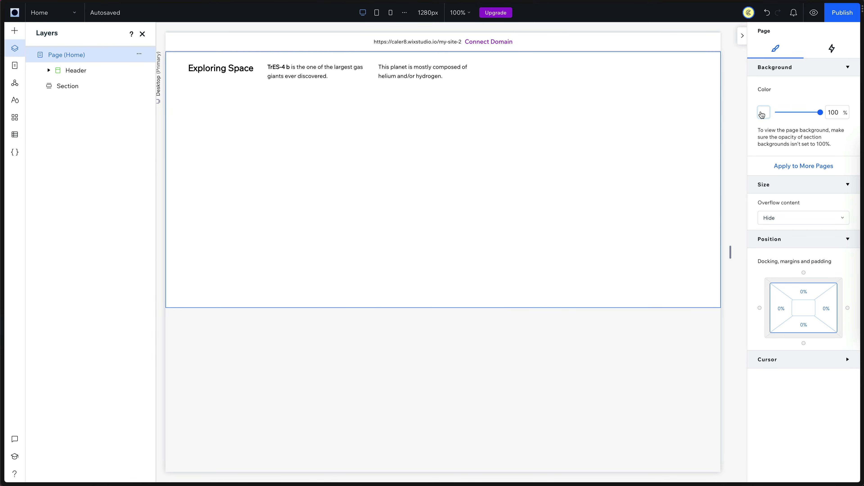
pyautogui.click(763, 113)
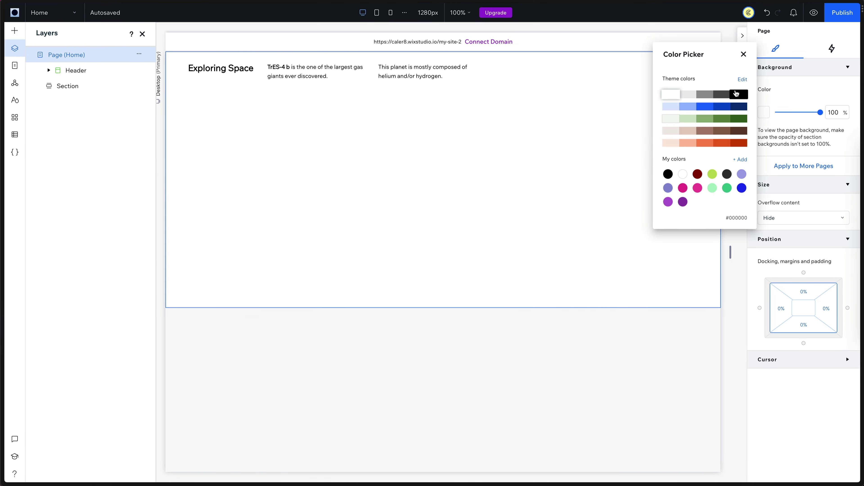
pyautogui.click(738, 94)
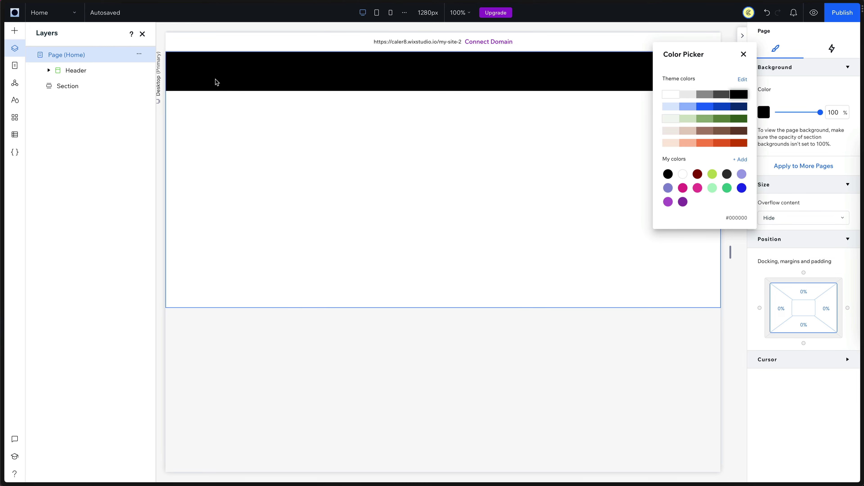
pyautogui.click(219, 70)
# - Color the Exploring Space title and TrES-4 b caption white
pyautogui.click(223, 77)
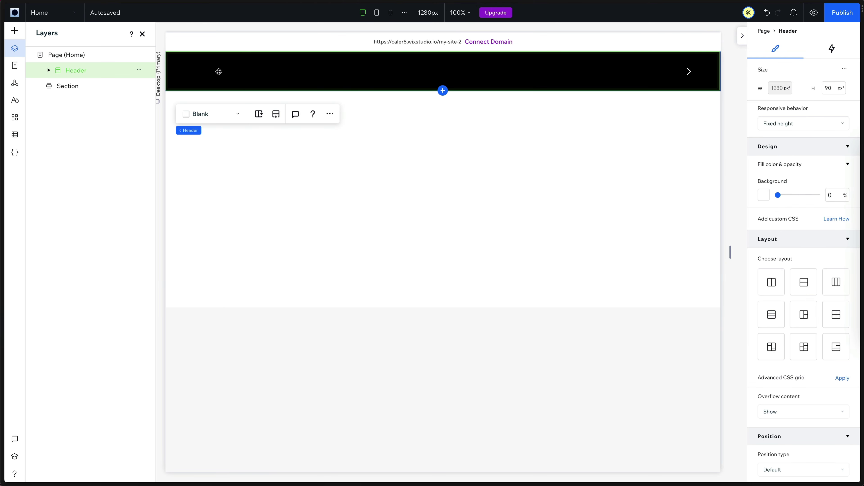
pyautogui.click(217, 71)
pyautogui.click(212, 70)
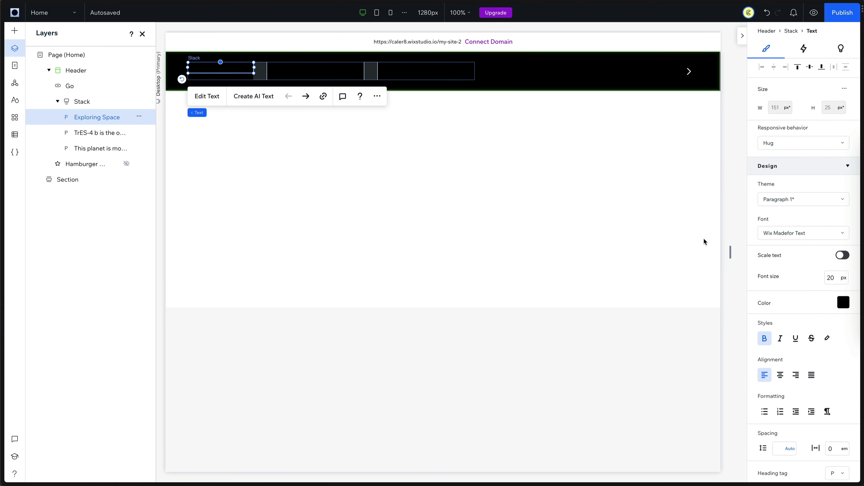
pyautogui.click(844, 306)
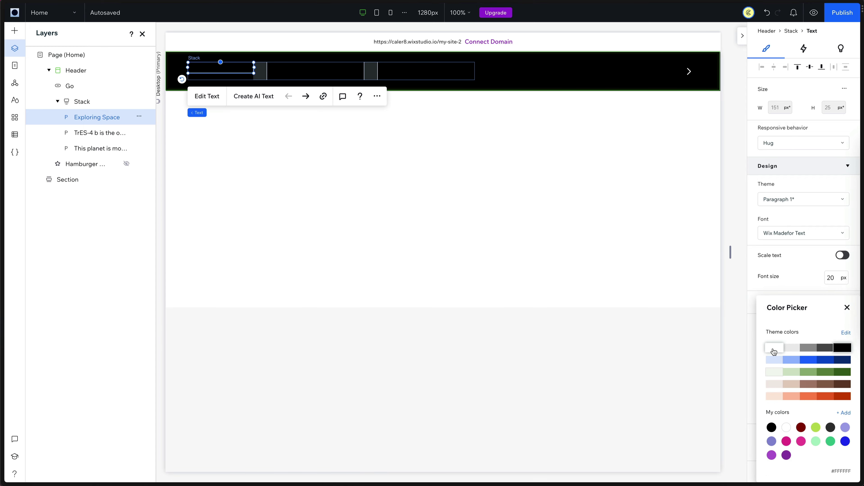
pyautogui.click(773, 350)
pyautogui.click(311, 72)
pyautogui.click(844, 360)
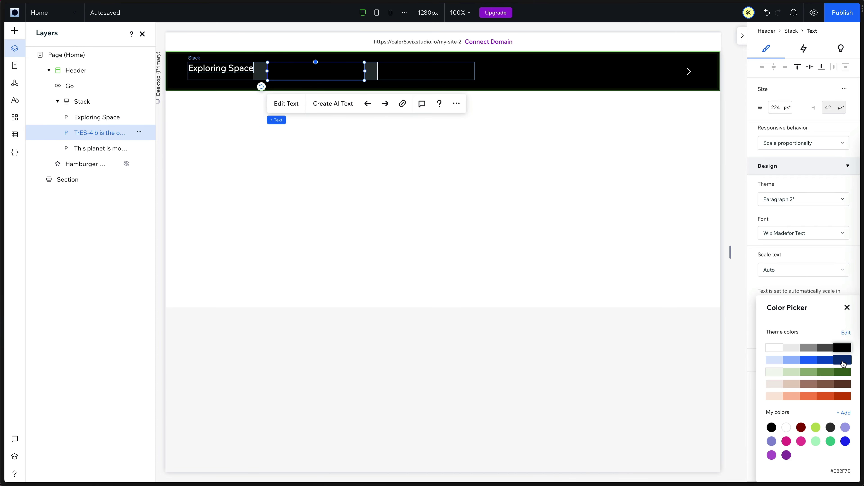
pyautogui.click(774, 347)
pyautogui.press('Escape')
# - Replace the arrow button's icon with an uploaded bars-4.svg from the Media Manager
pyautogui.click(420, 71)
pyautogui.click(689, 71)
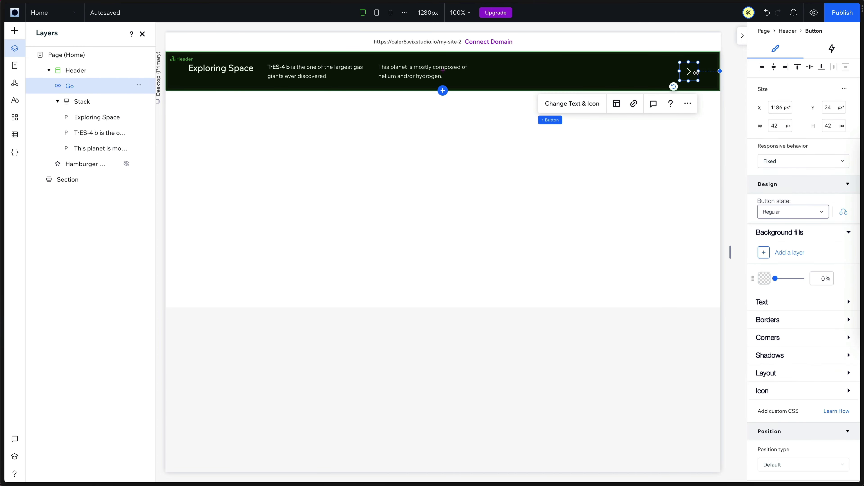
pyautogui.click(586, 107)
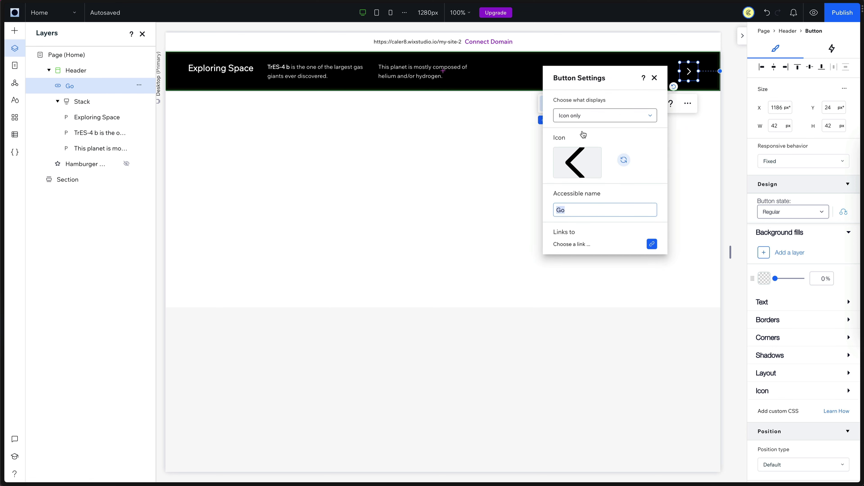
pyautogui.click(625, 160)
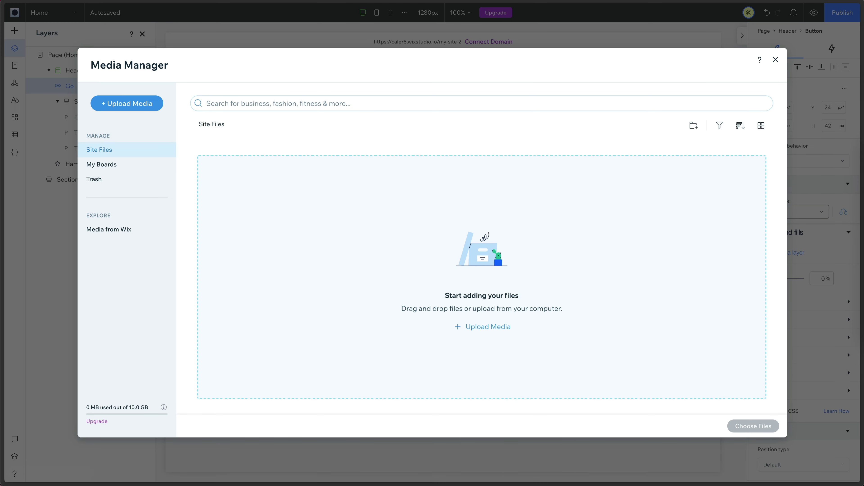
pyautogui.moveTo(1, 233); pyautogui.dragTo(285, 210)
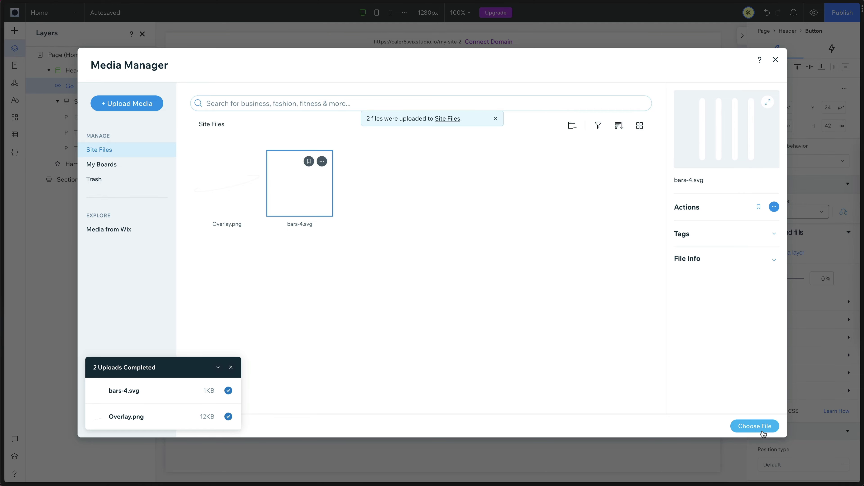
pyautogui.click(754, 426)
# - Set the button's icon size to 32 px
pyautogui.click(779, 390)
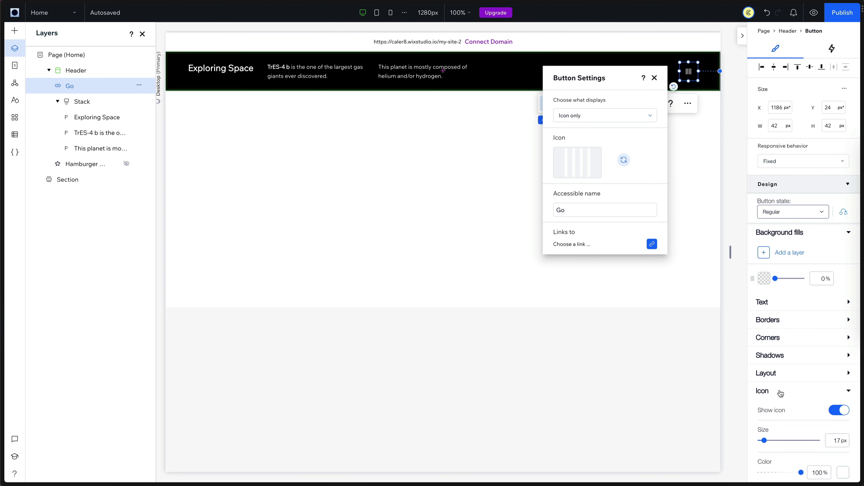
pyautogui.scroll(-3, 779, 381)
pyautogui.click(840, 351)
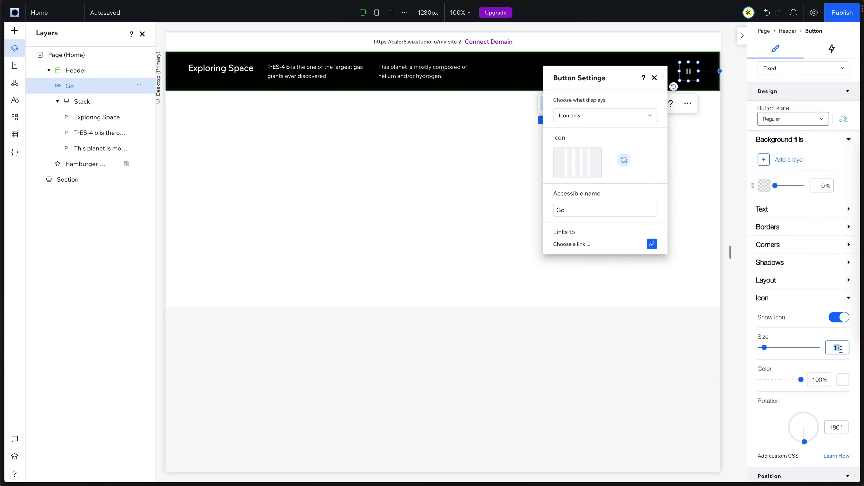
# - Add a Start Now button to the header beside the bars icon
pyautogui.write('32')
pyautogui.click(15, 31)
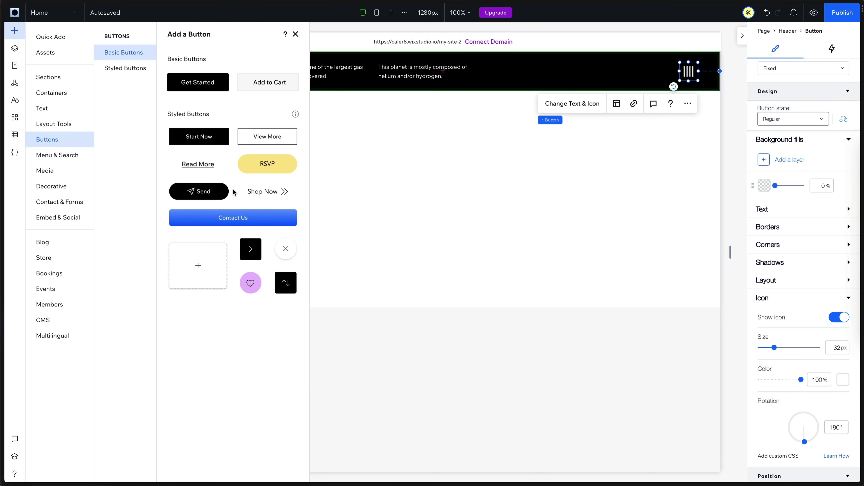
pyautogui.moveTo(214, 140); pyautogui.dragTo(633, 73)
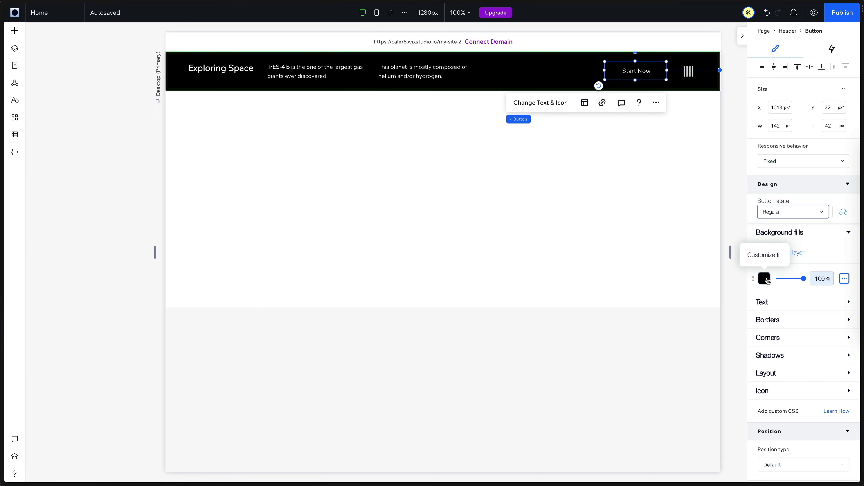
# - Give the button a white fill and black text, and relabel it 'Next Planet'
pyautogui.click(764, 278)
pyautogui.click(776, 356)
pyautogui.click(774, 393)
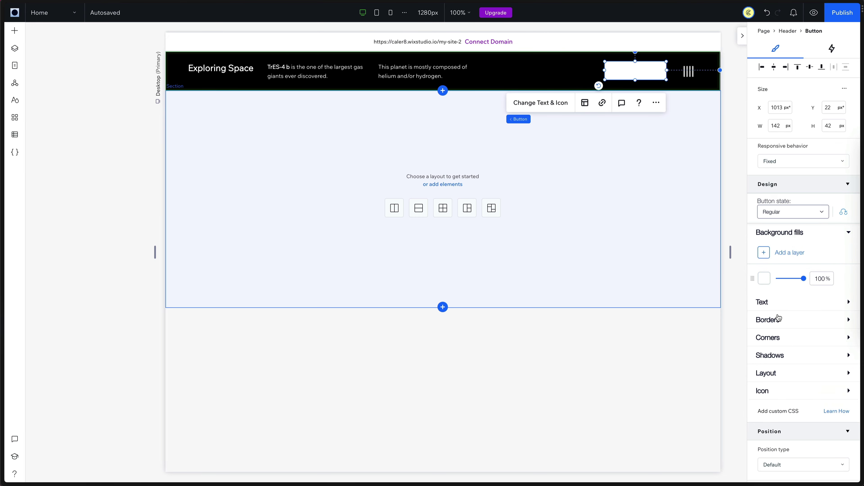
pyautogui.click(778, 303)
pyautogui.scroll(-1, 766, 443)
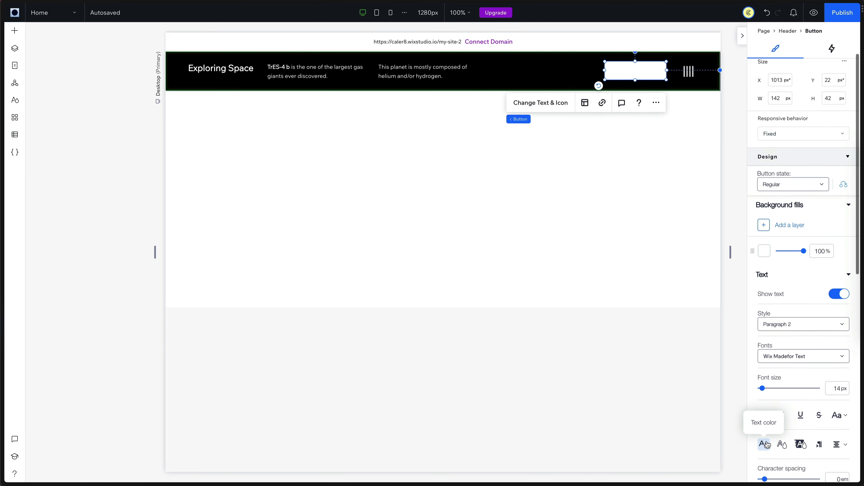
pyautogui.click(766, 444)
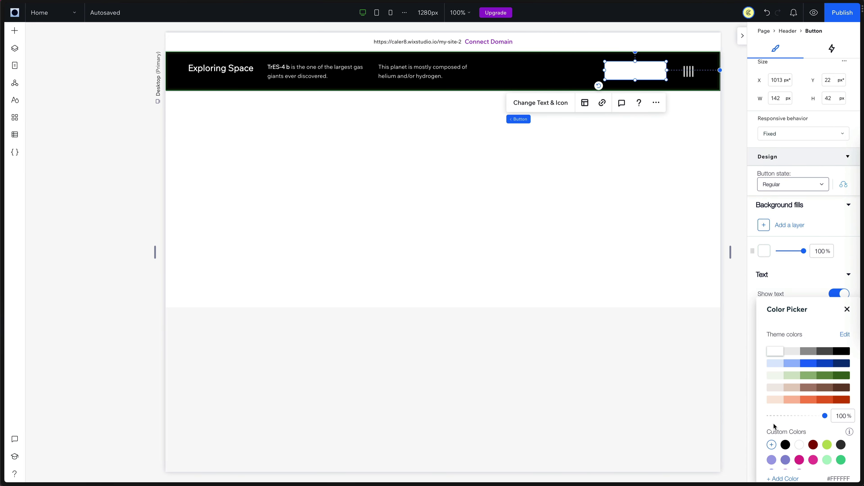
pyautogui.click(843, 355)
pyautogui.click(551, 102)
pyautogui.write('Next Planet')
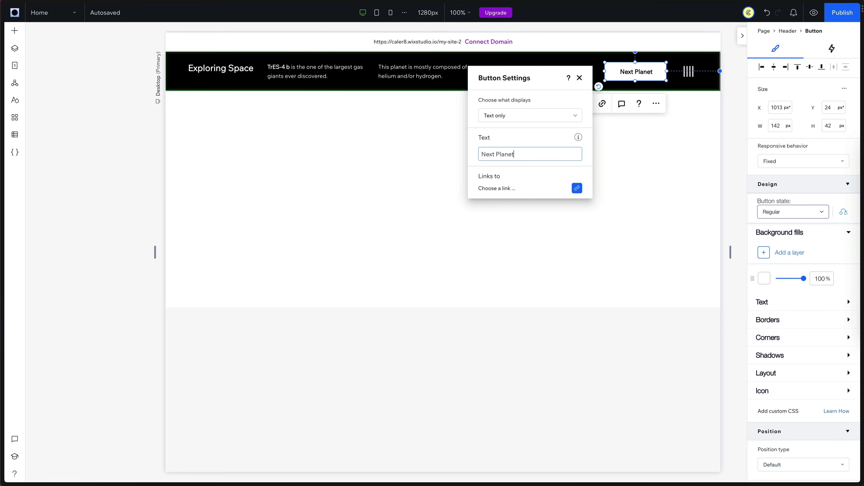
pyautogui.click(580, 78)
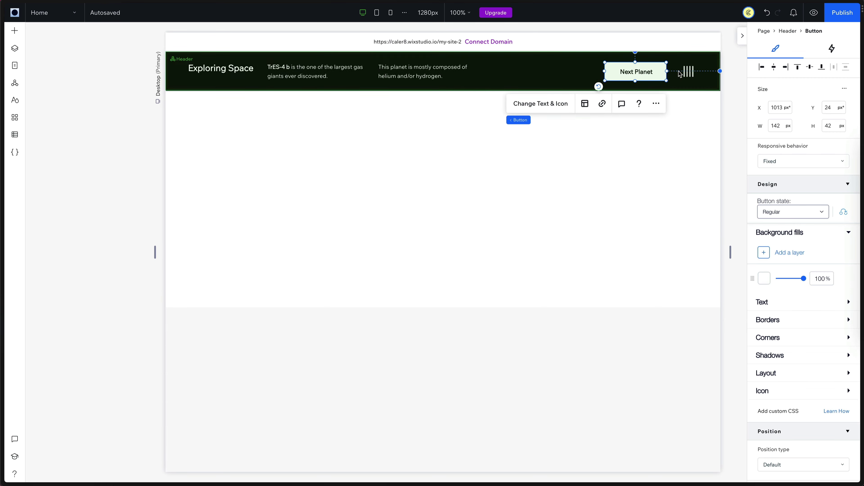
# - Stack the button with the bars icon using 32 px spacing and a 4% right margin
pyautogui.keyDown('shift'); pyautogui.click(691, 66); pyautogui.keyUp('shift')
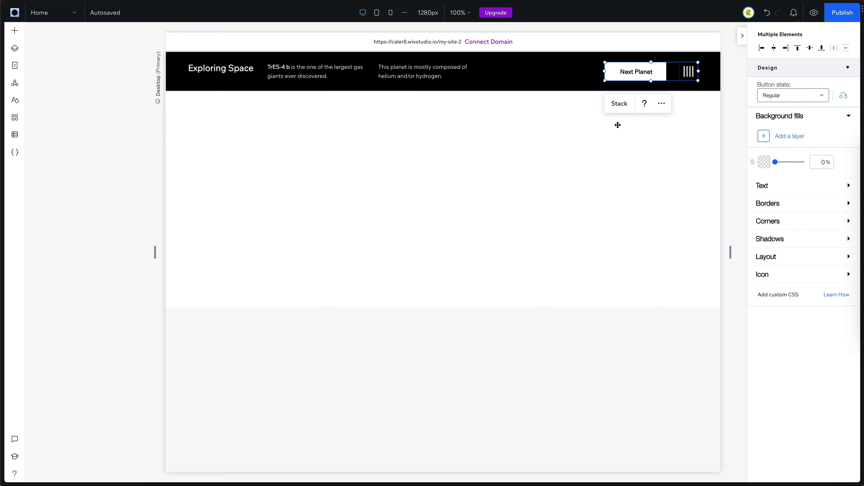
pyautogui.click(619, 103)
pyautogui.scroll(-1, 804, 362)
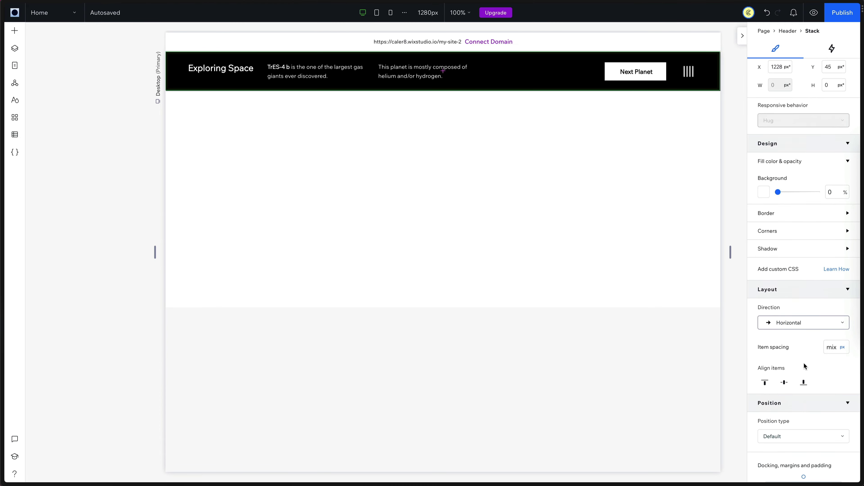
pyautogui.scroll(-1, 803, 365)
pyautogui.click(831, 294)
pyautogui.write('3')
pyautogui.scroll(-2, 813, 375)
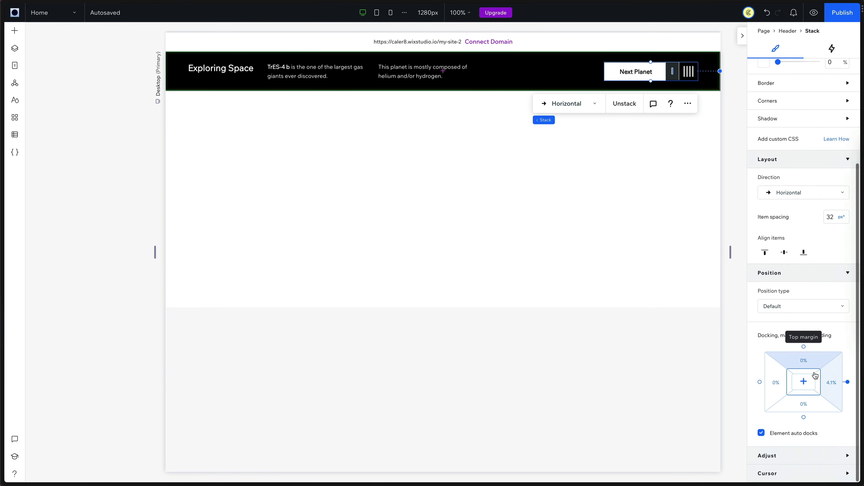
pyautogui.click(830, 382)
# - Add a Heading 1 reading 'TrES-4 b' to the empty section
pyautogui.write('4')
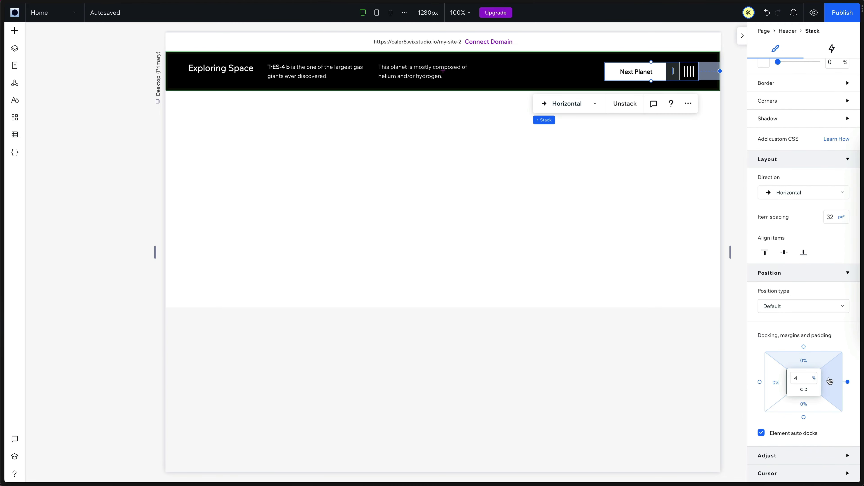
pyautogui.click(376, 172)
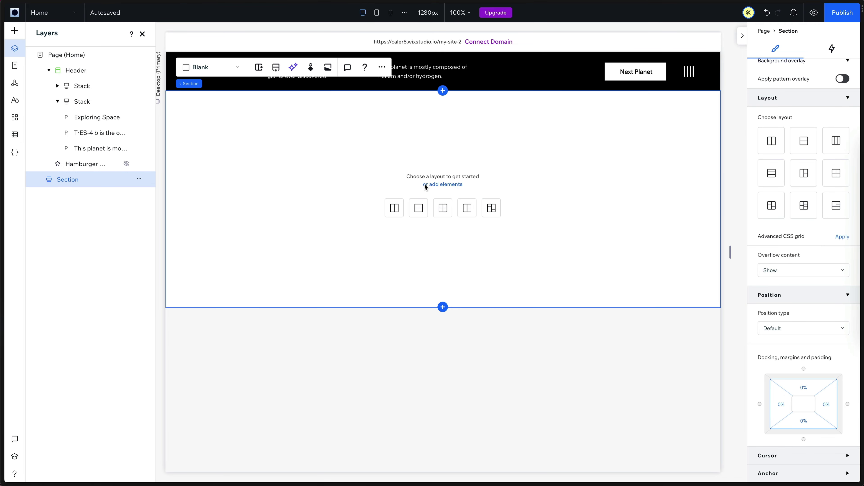
pyautogui.click(443, 184)
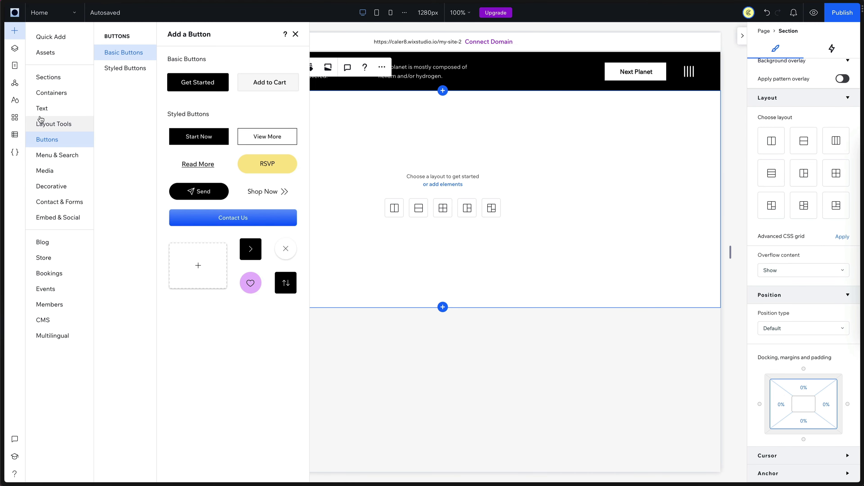
pyautogui.click(42, 109)
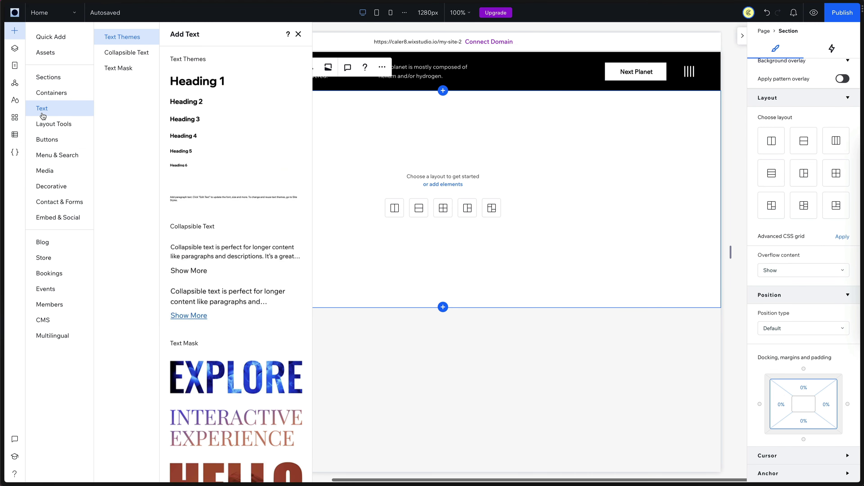
pyautogui.click(214, 84)
pyautogui.doubleClick(375, 203)
pyautogui.write('TrES-4 b')
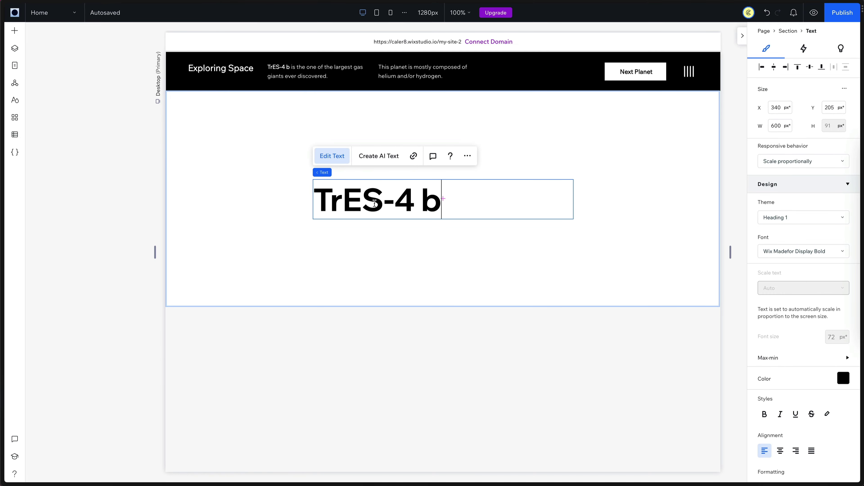
pyautogui.press('Escape')
# - Center the heading, make it hug its text, and set its font size to 220 px
pyautogui.scroll(-3, 787, 319)
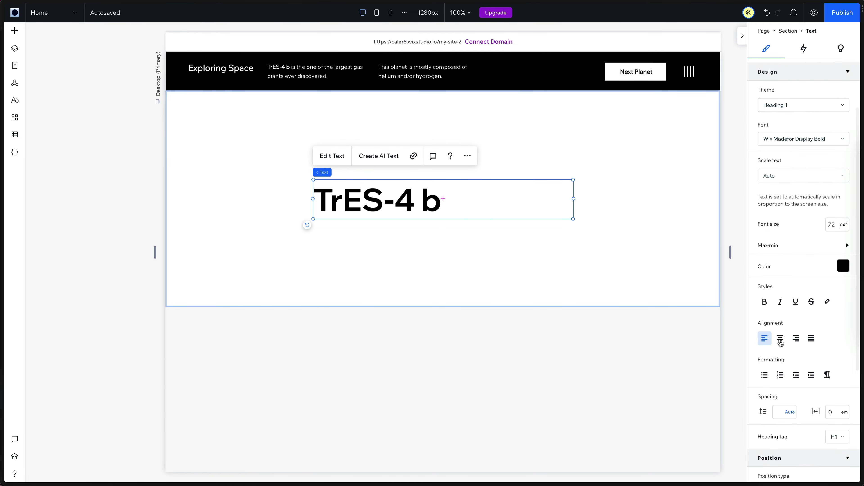
pyautogui.click(781, 338)
pyautogui.scroll(3, 783, 247)
pyautogui.click(787, 164)
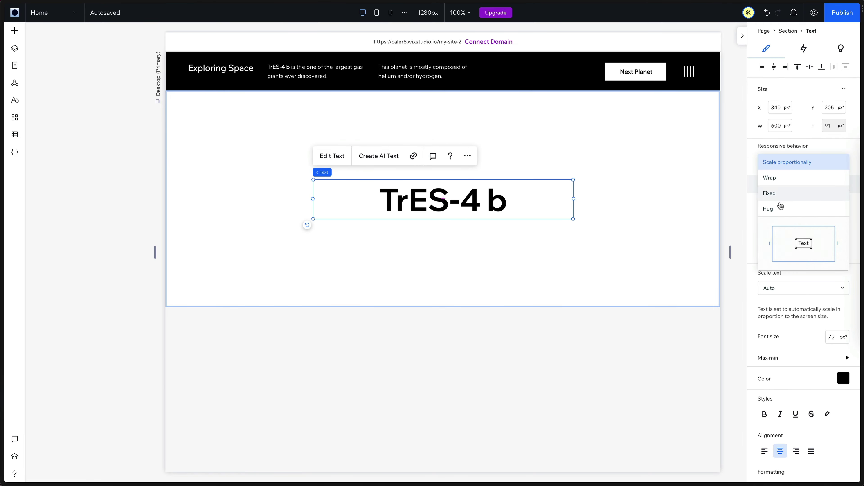
pyautogui.click(780, 207)
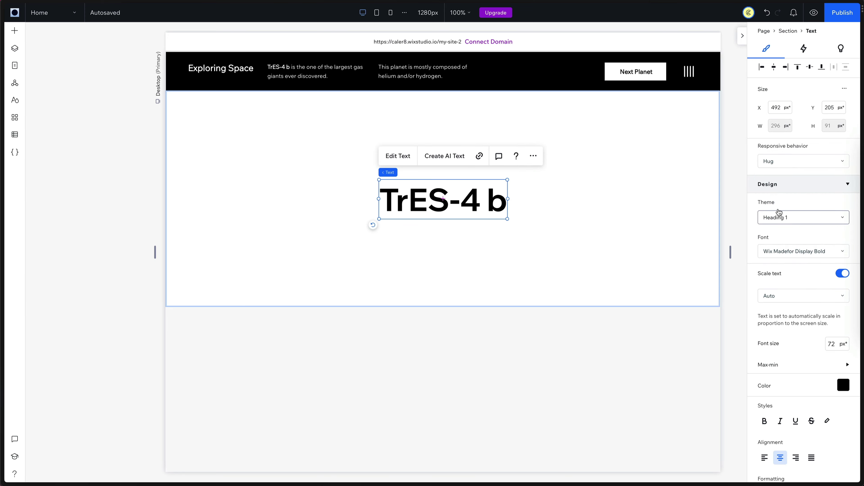
pyautogui.scroll(-2, 789, 218)
pyautogui.click(831, 297)
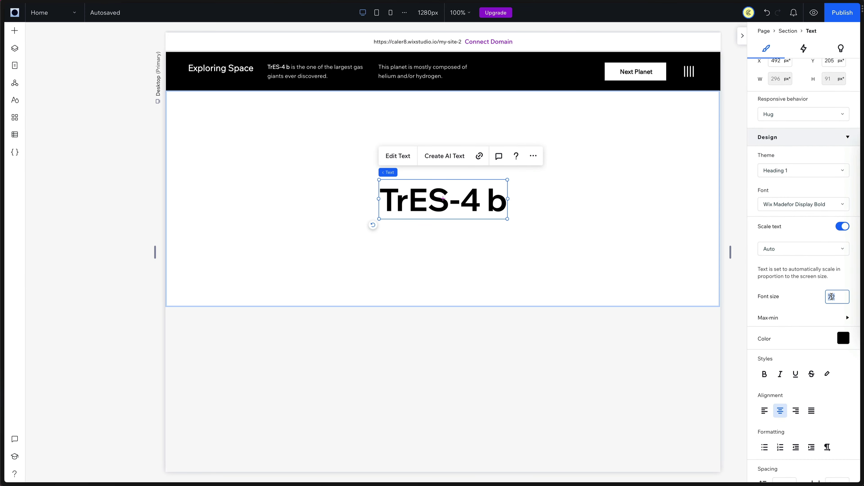
pyautogui.write('220')
pyautogui.press('Return')
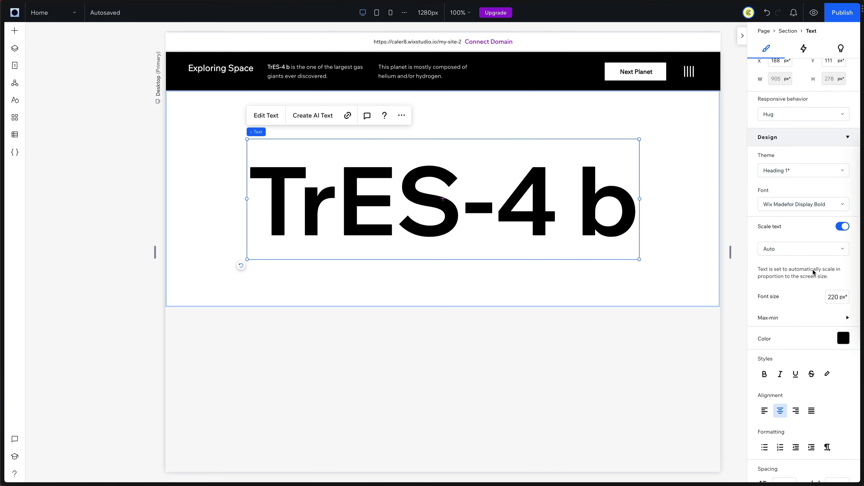
# - Set the section height to 1024 px
pyautogui.click(189, 144)
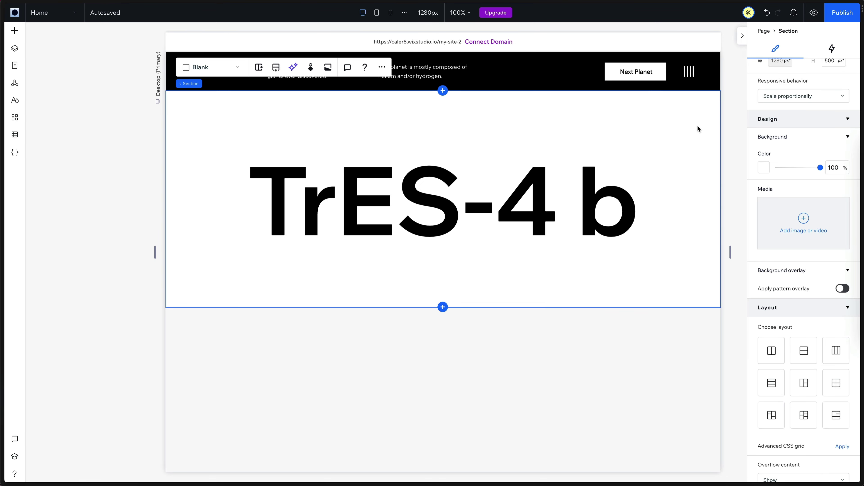
pyautogui.scroll(1, 789, 120)
pyautogui.click(832, 89)
pyautogui.write('1024')
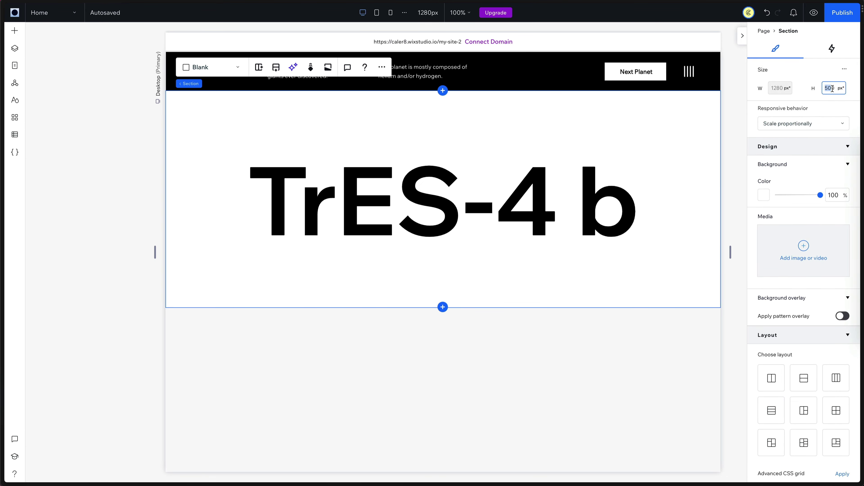
pyautogui.press('Return')
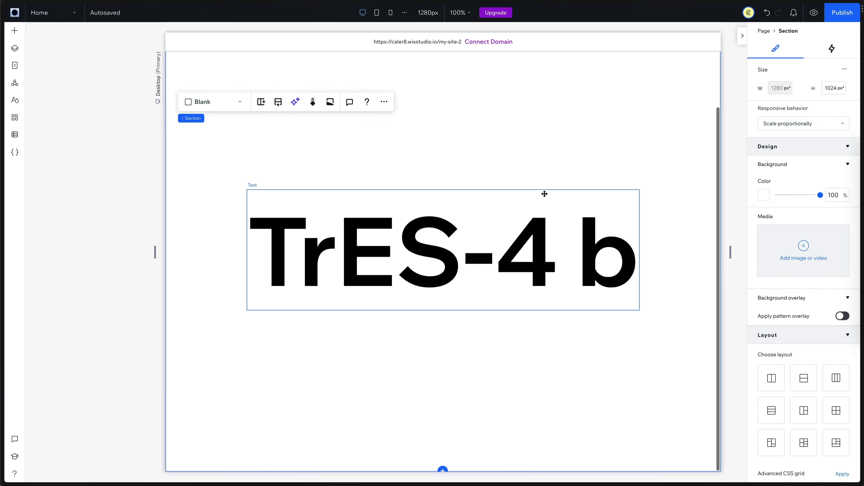
# - Pin the header in place
pyautogui.click(519, 79)
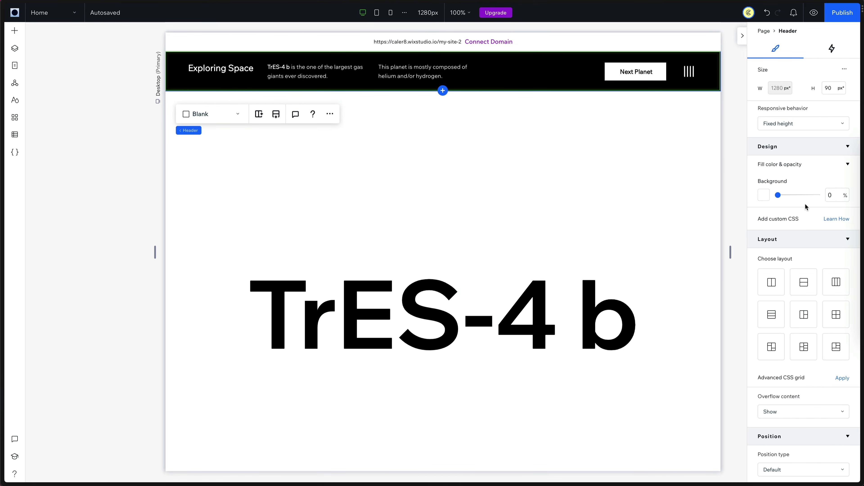
pyautogui.scroll(-5, 778, 205)
pyautogui.click(793, 287)
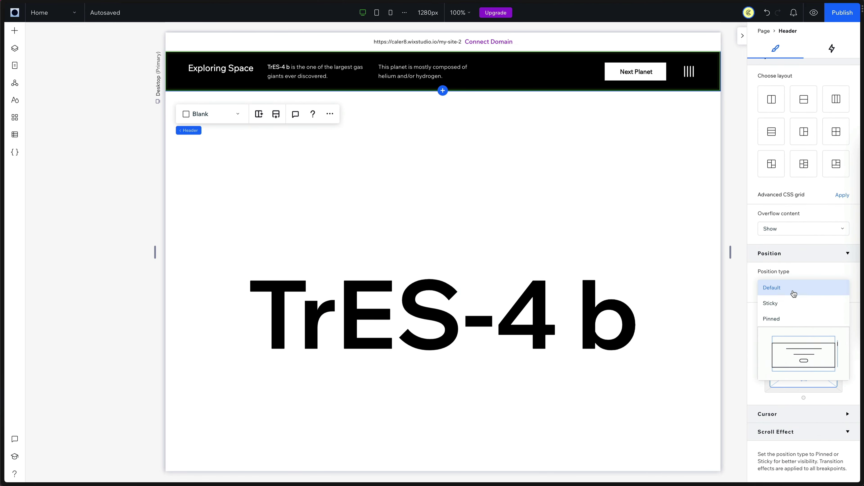
pyautogui.click(779, 321)
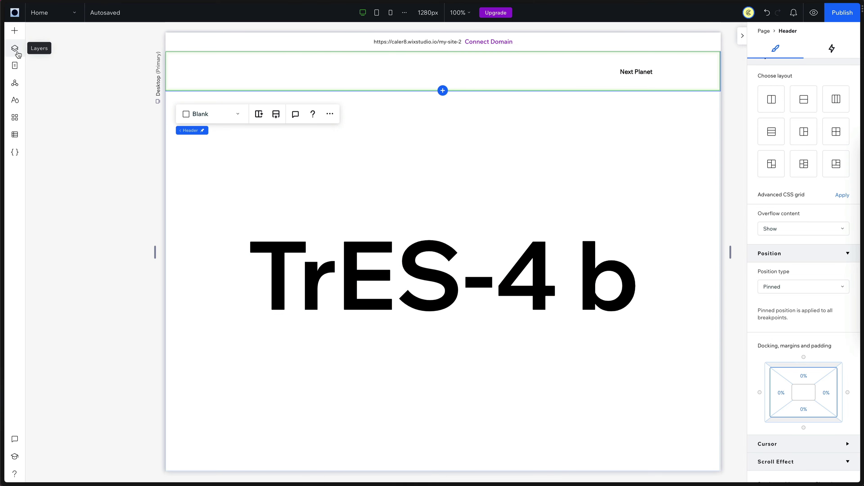
# - Make the TrES-4 b heading white and move it up near the section top
pyautogui.click(18, 55)
pyautogui.click(617, 201)
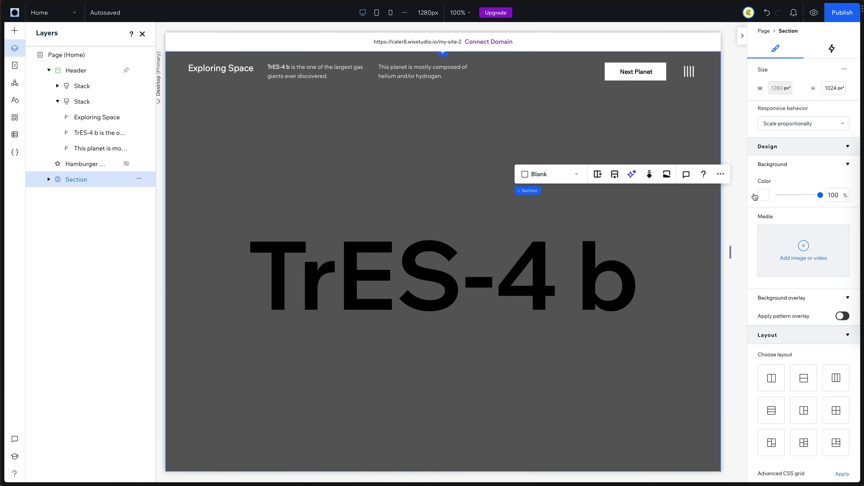
pyautogui.click(434, 241)
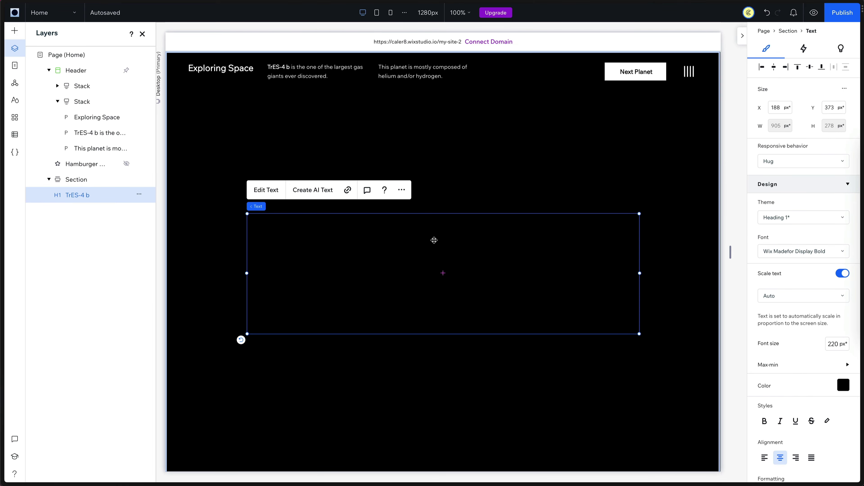
pyautogui.scroll(-2, 788, 209)
pyautogui.click(843, 318)
pyautogui.click(774, 347)
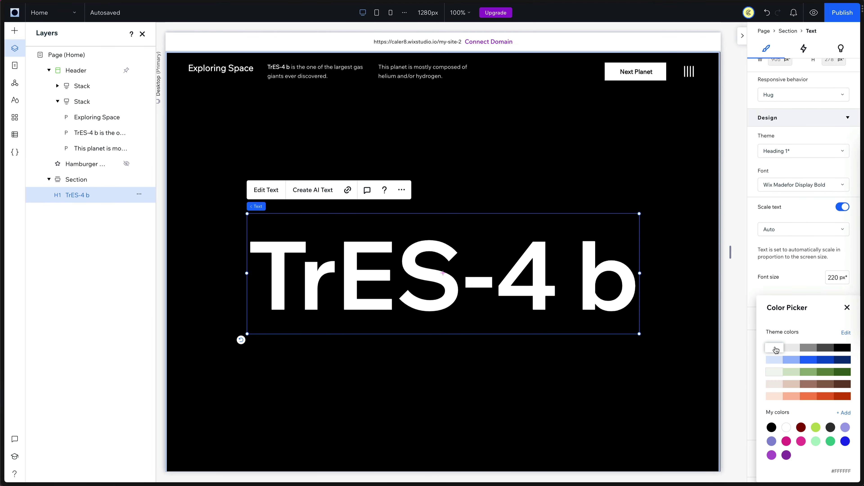
pyautogui.click(449, 281)
pyautogui.moveTo(450, 279); pyautogui.dragTo(448, 173)
pyautogui.click(125, 183)
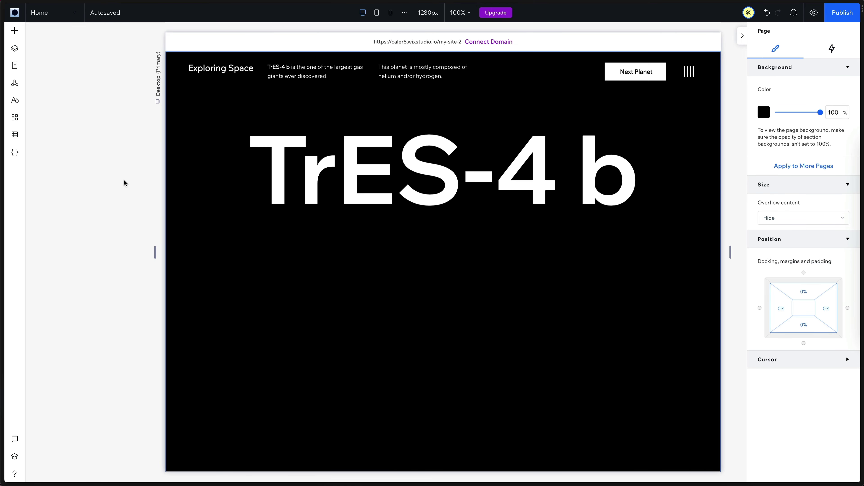
# - Add an Embed Code iFrame from Embed & Social to the section below the heading
pyautogui.click(15, 31)
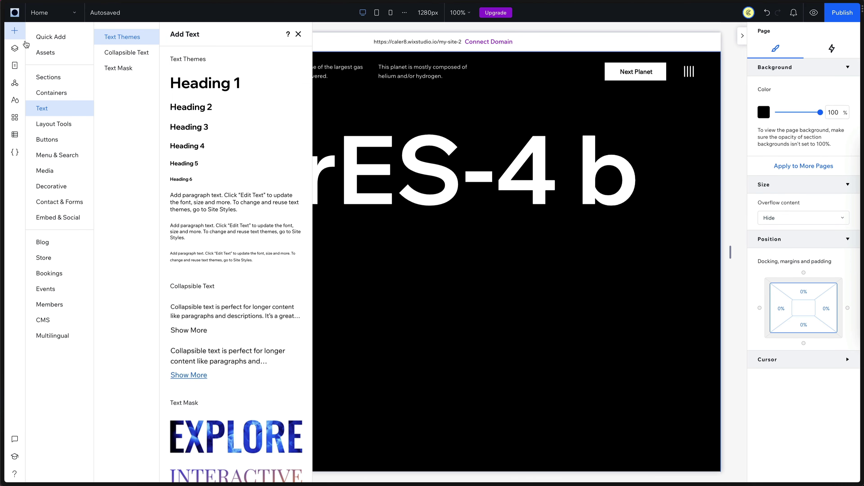
pyautogui.click(66, 217)
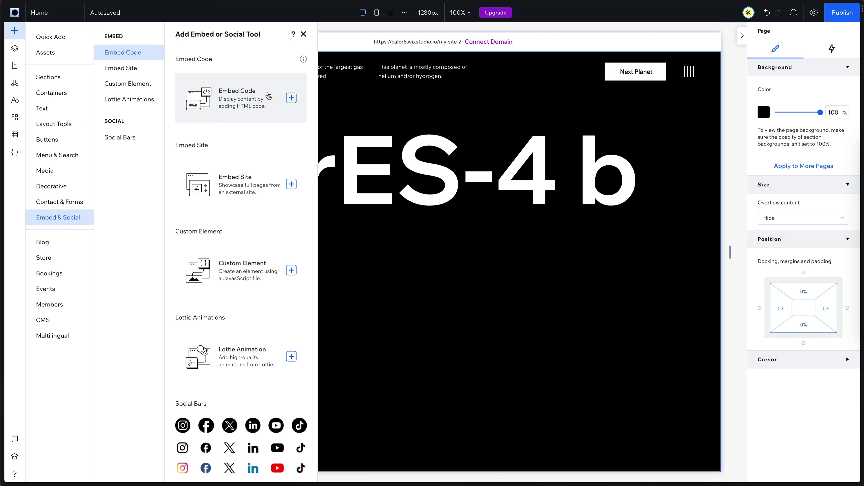
pyautogui.click(292, 99)
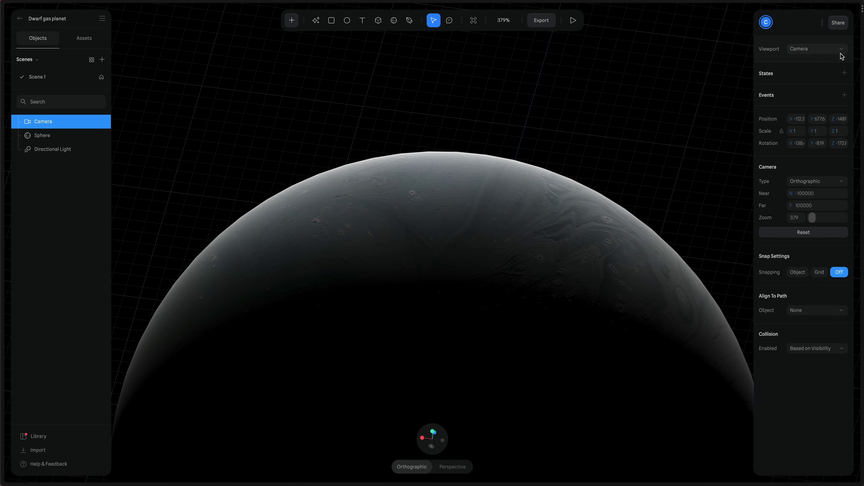
# - Give the Sphere a second state and a Start event with a transition action
pyautogui.click(37, 136)
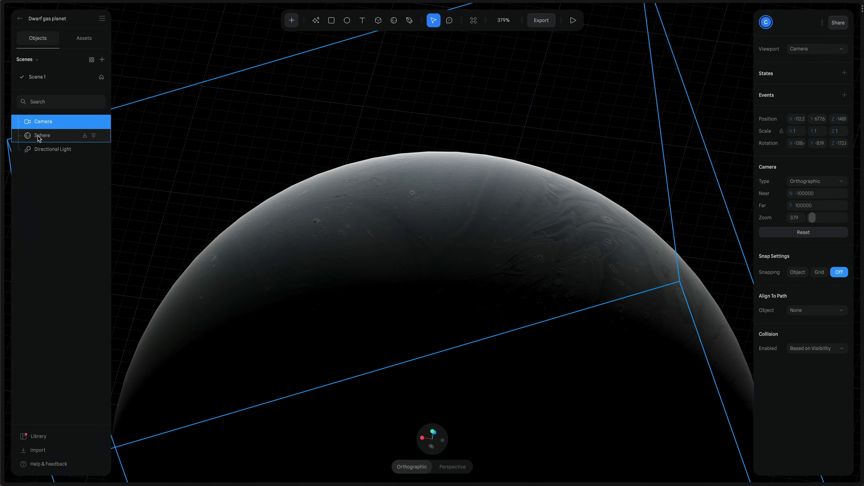
pyautogui.click(844, 72)
pyautogui.click(775, 95)
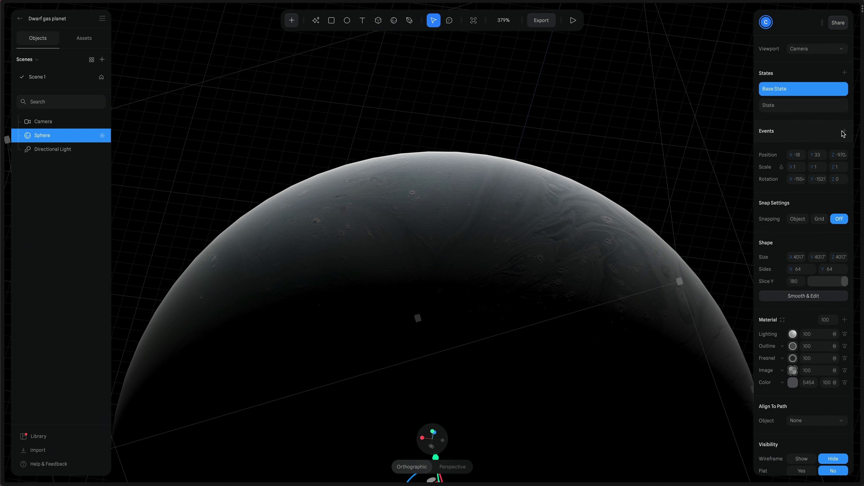
pyautogui.click(845, 131)
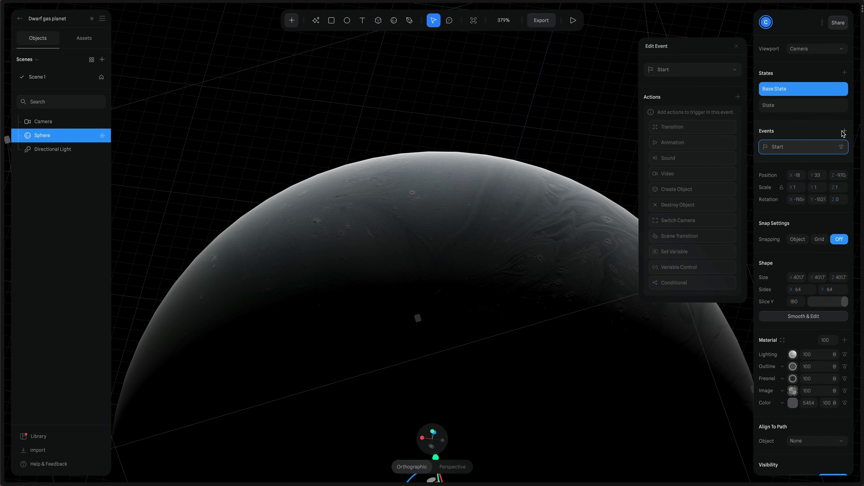
pyautogui.click(682, 130)
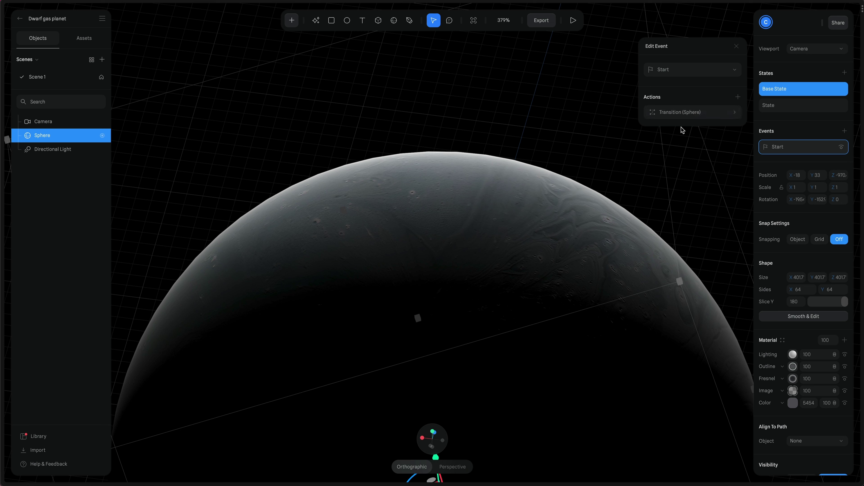
# - Set the sphere's second state Z rotation to 359
pyautogui.click(735, 113)
pyautogui.click(793, 107)
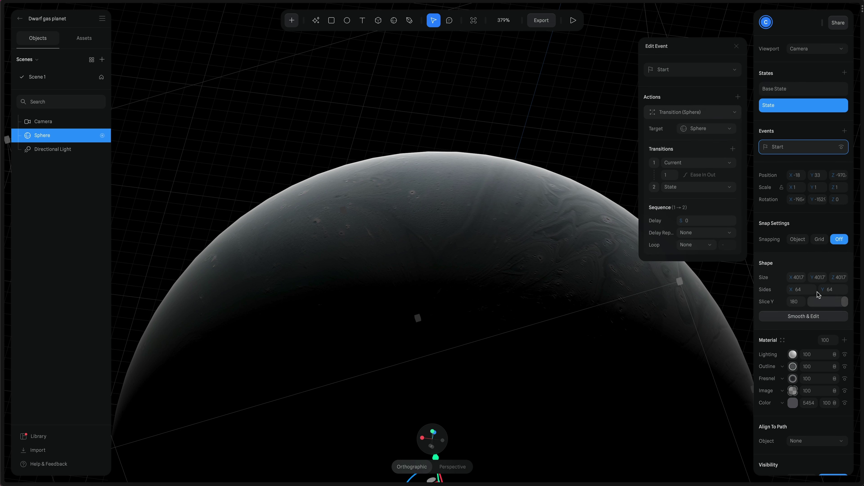
pyautogui.click(837, 201)
pyautogui.write('359')
pyautogui.press('Return')
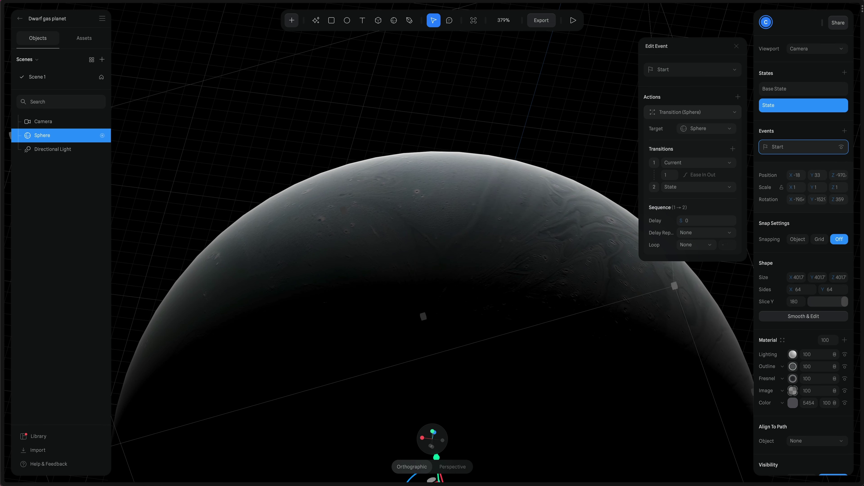
# - Make the transition run Base State to State with Linear easing, loop infinitely, and preview it
pyautogui.click(687, 163)
pyautogui.click(669, 184)
pyautogui.click(670, 176)
pyautogui.click(696, 175)
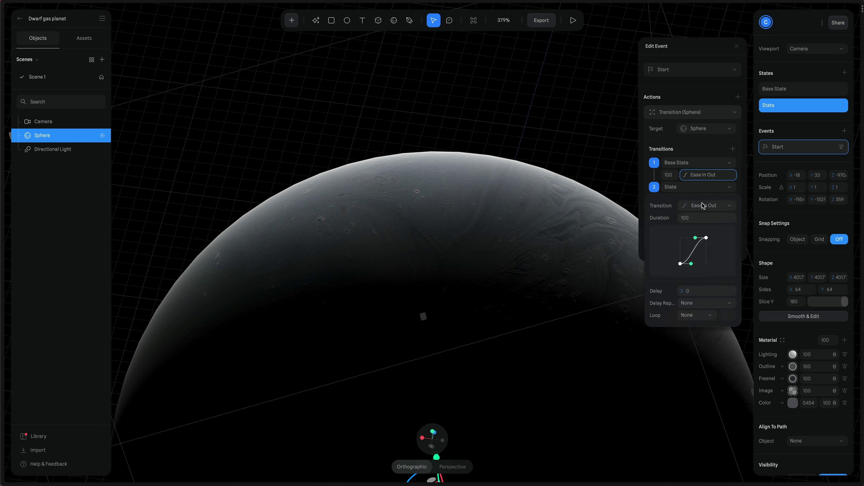
pyautogui.click(703, 206)
pyautogui.click(698, 151)
pyautogui.click(679, 187)
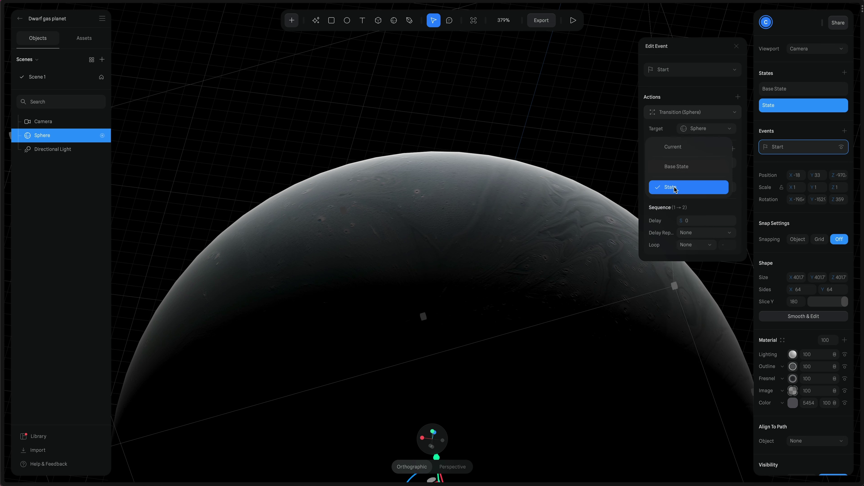
pyautogui.click(675, 188)
pyautogui.click(692, 246)
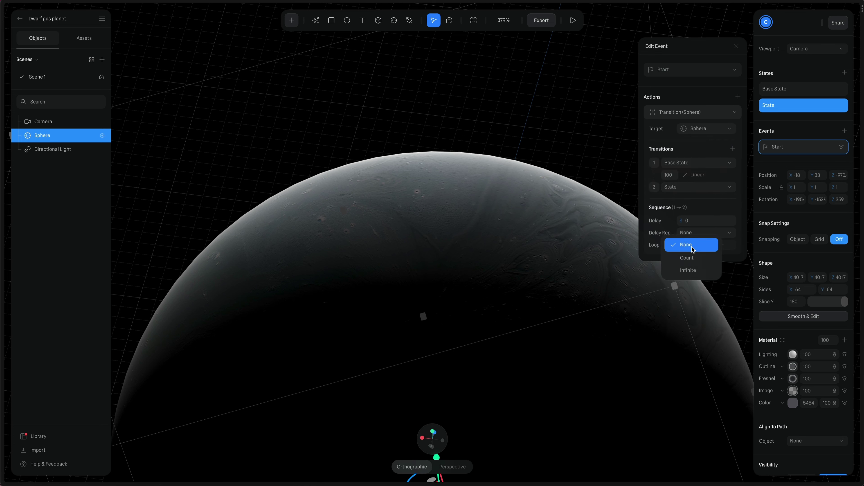
pyautogui.click(690, 271)
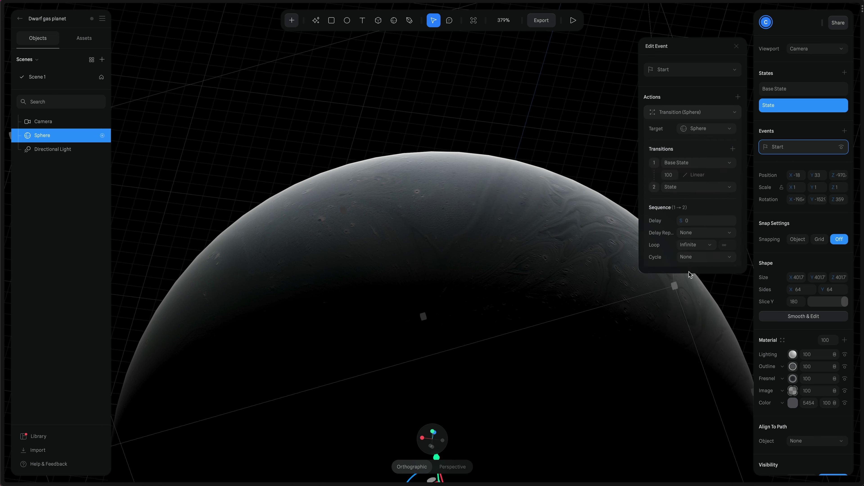
pyautogui.click(570, 20)
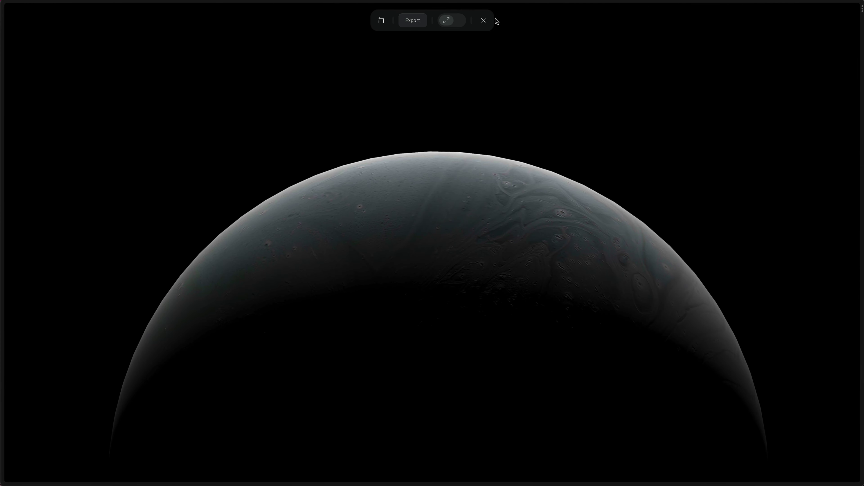
pyautogui.click(483, 20)
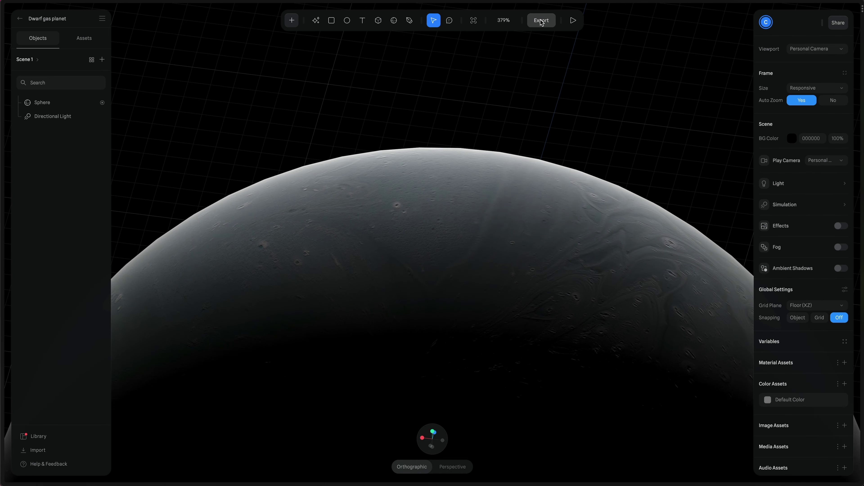
# - Export the scene as a Viewer, review its play settings, and copy the embed code
pyautogui.click(541, 21)
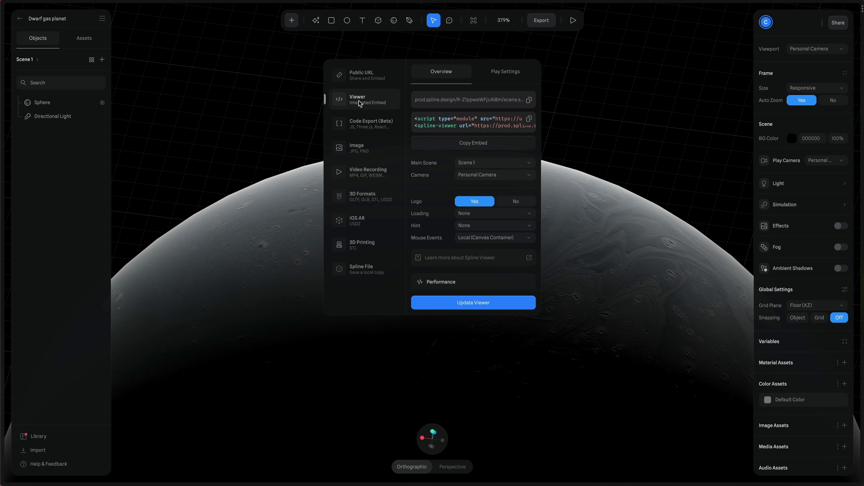
pyautogui.click(507, 75)
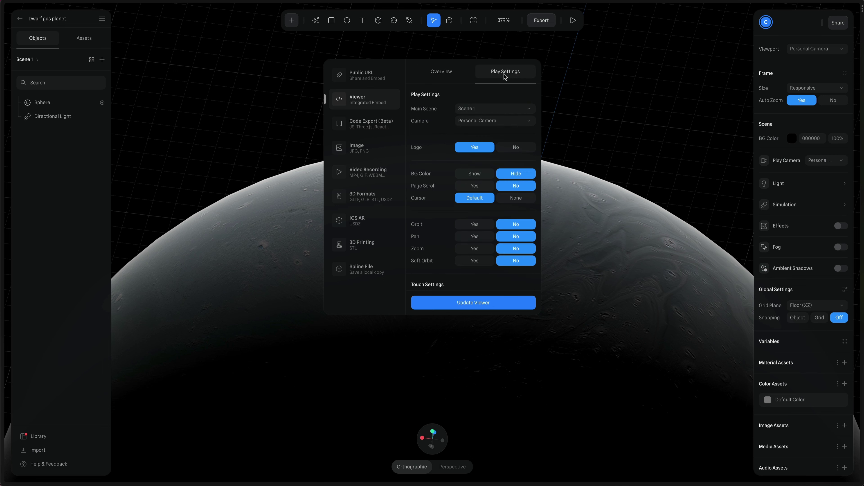
pyautogui.scroll(-2, 443, 143)
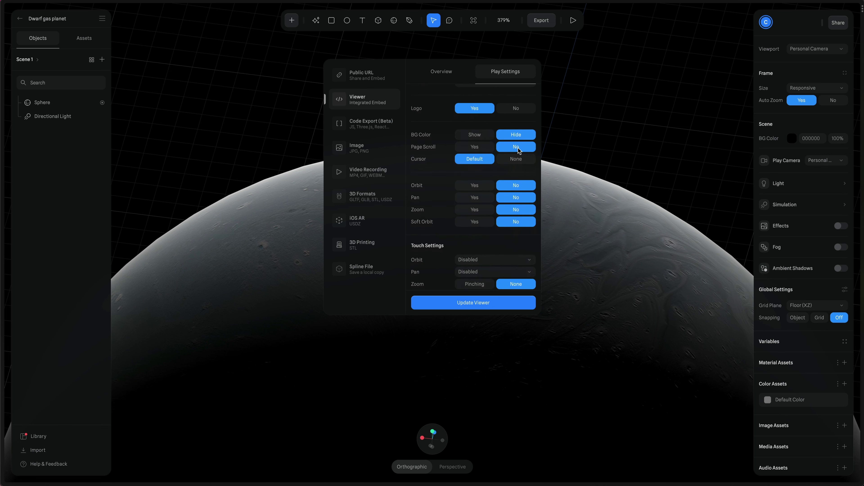
pyautogui.scroll(-3, 458, 147)
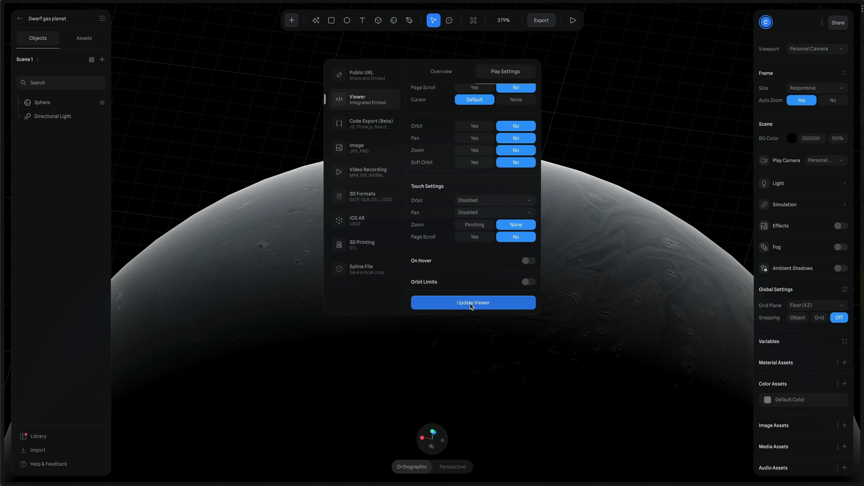
pyautogui.click(439, 76)
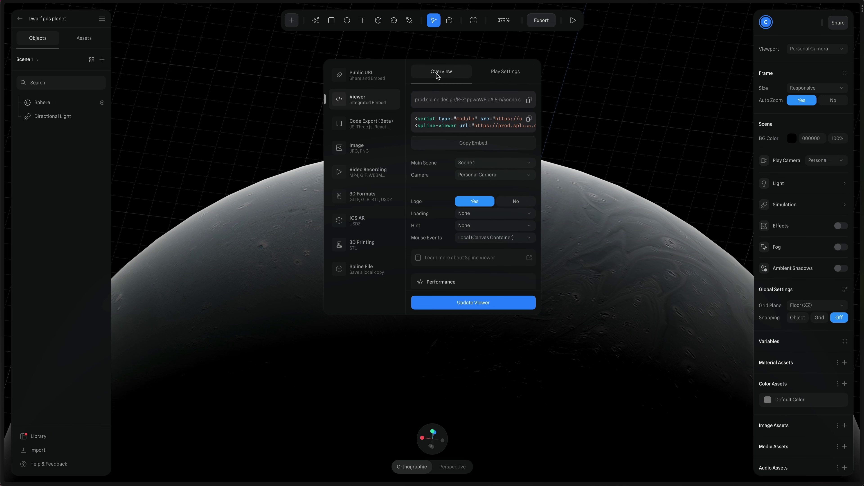
pyautogui.click(474, 144)
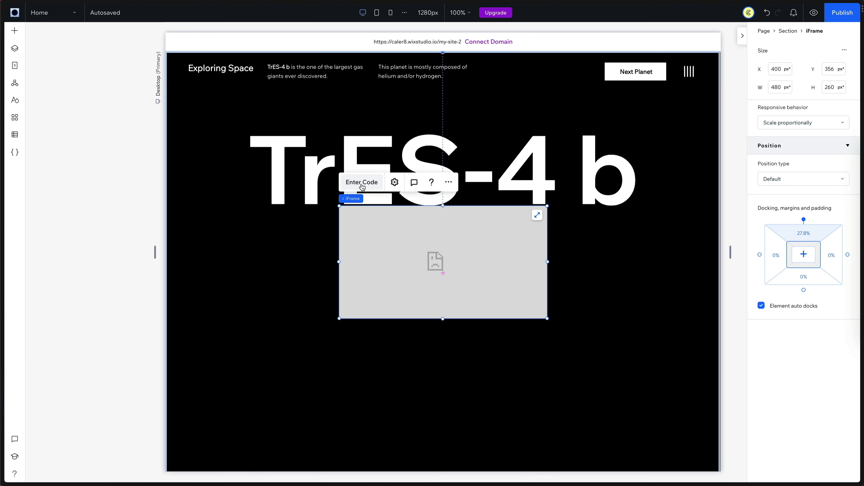
# - Replace the iFrame's code with the Spline embed code, update it, and stretch it full width
pyautogui.click(395, 182)
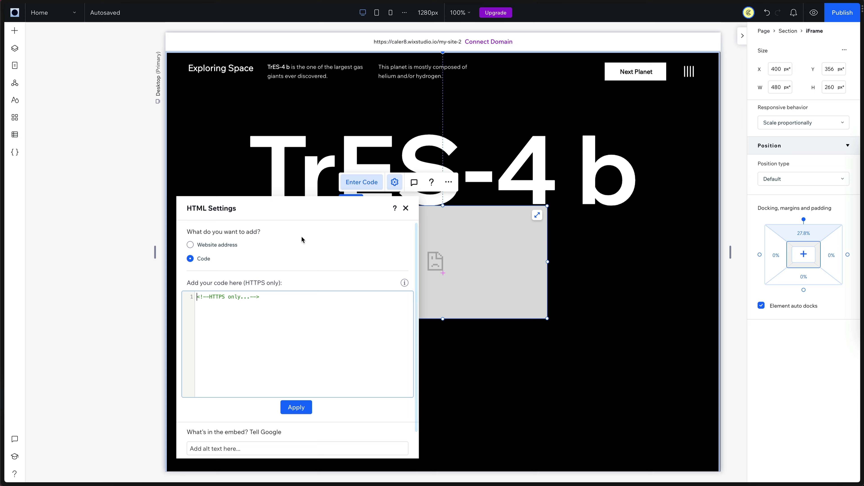
pyautogui.hotkey('ctrl', 'a')
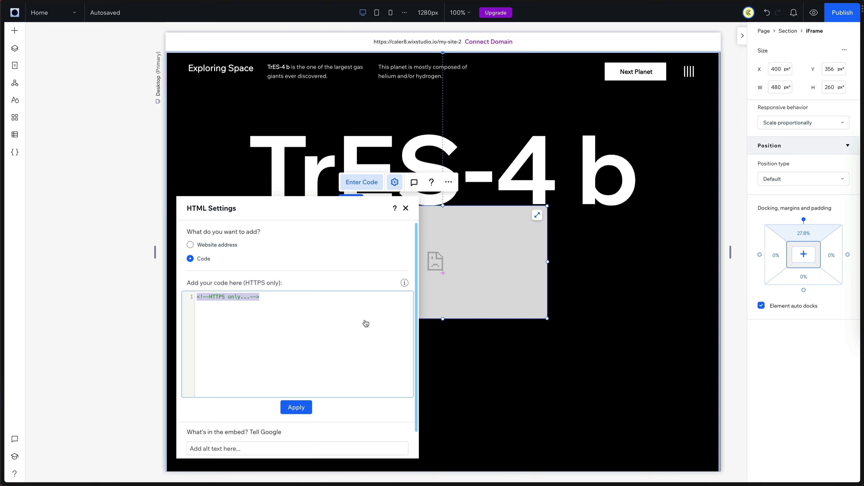
pyautogui.hotkey('ctrl', 'v')
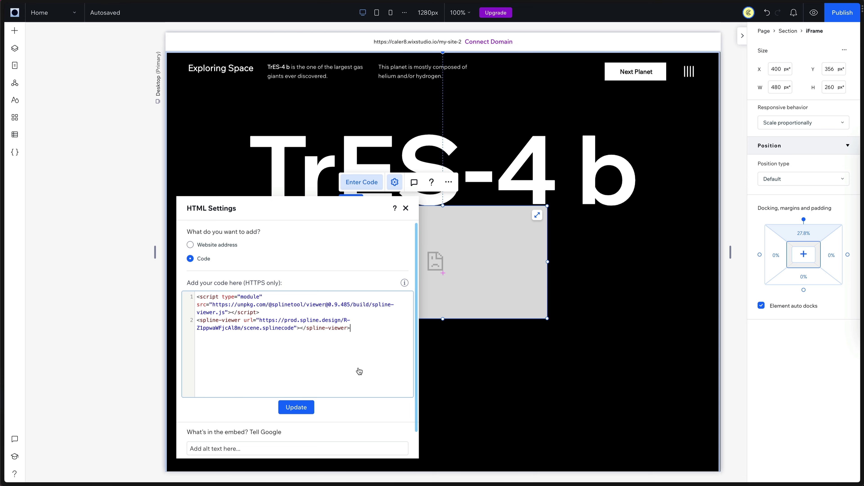
pyautogui.click(296, 408)
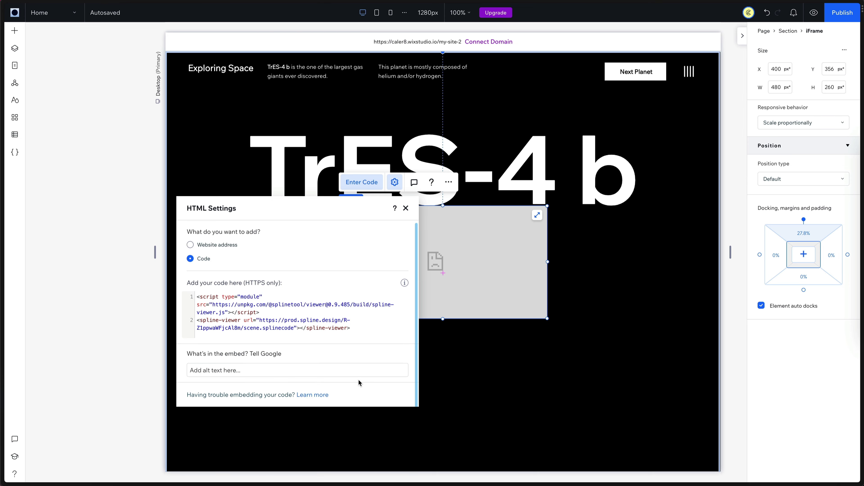
pyautogui.click(406, 208)
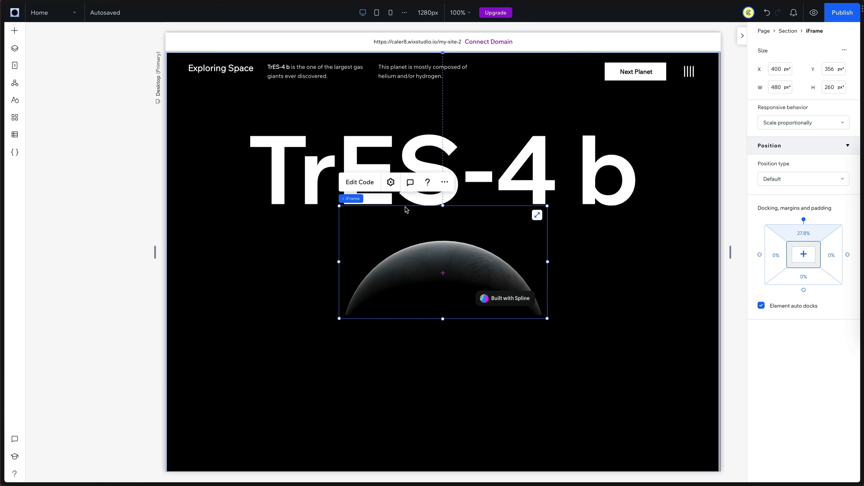
pyautogui.click(537, 216)
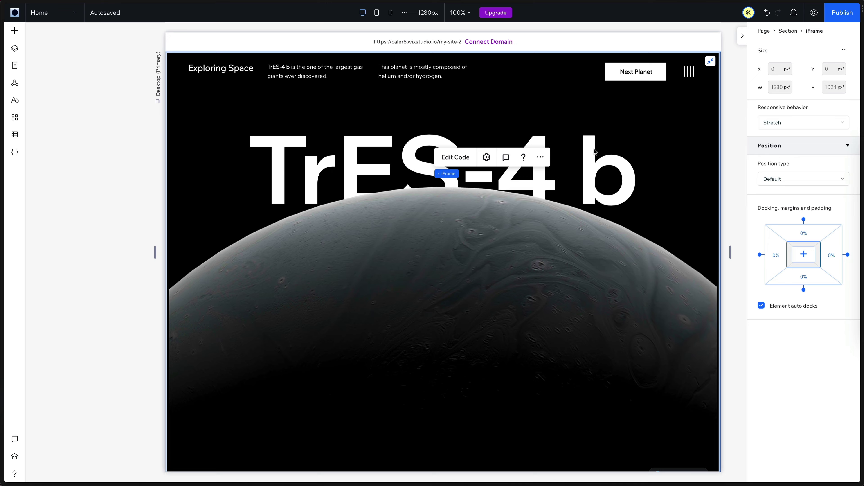
pyautogui.press('Escape')
# - Hide the planet iFrame in Layers and nudge the TrES-4 b heading slightly higher
pyautogui.click(14, 48)
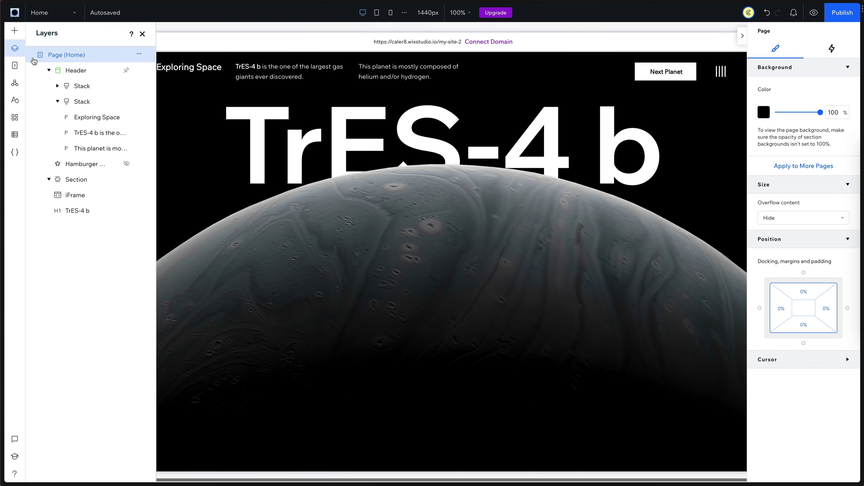
pyautogui.click(139, 194)
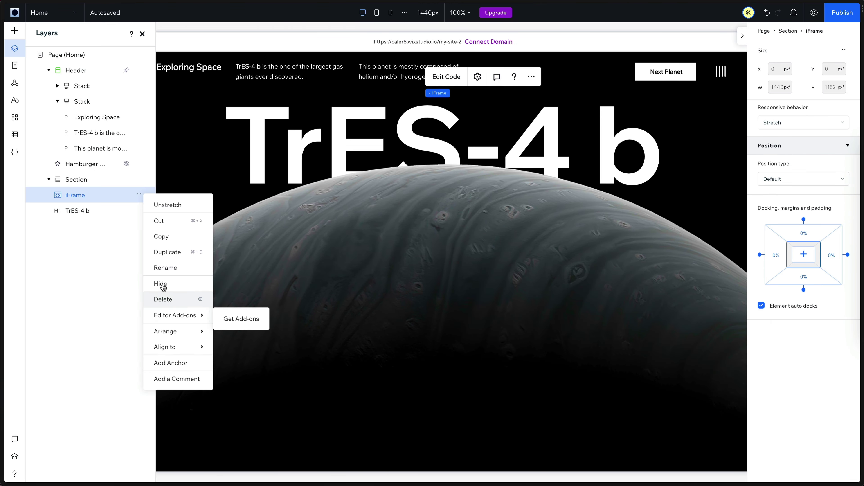
pyautogui.click(163, 285)
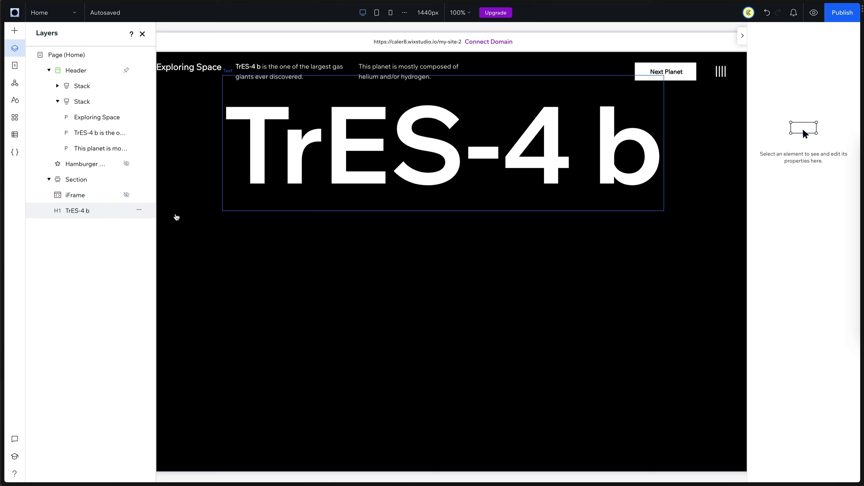
pyautogui.click(307, 204)
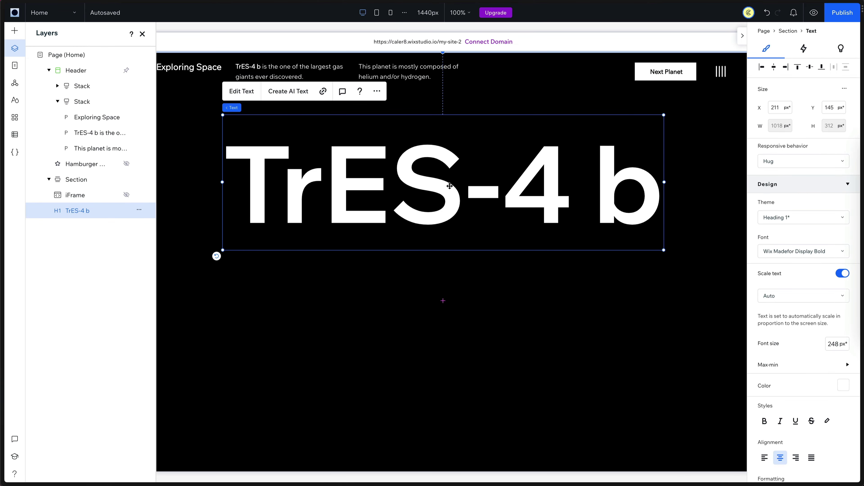
pyautogui.moveTo(449, 186); pyautogui.dragTo(446, 176)
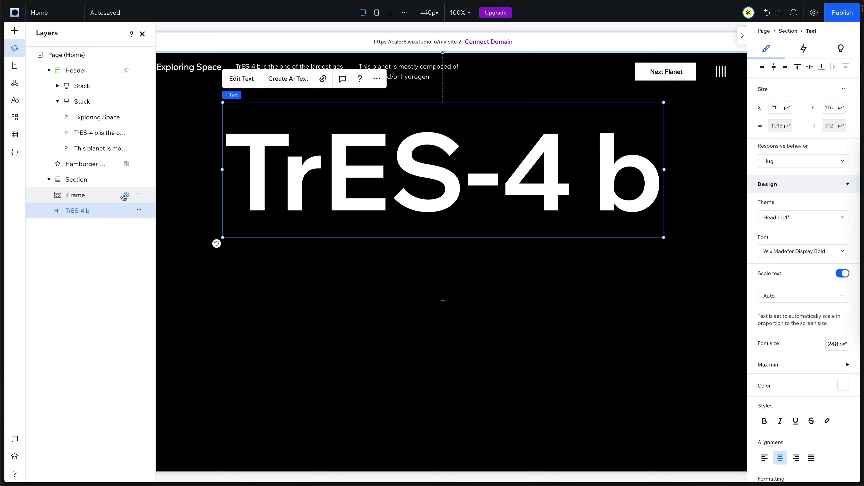
# - Add Overlay.png at 112% width, fit it to its bounding box, and make it taller
pyautogui.click(15, 48)
pyautogui.click(14, 31)
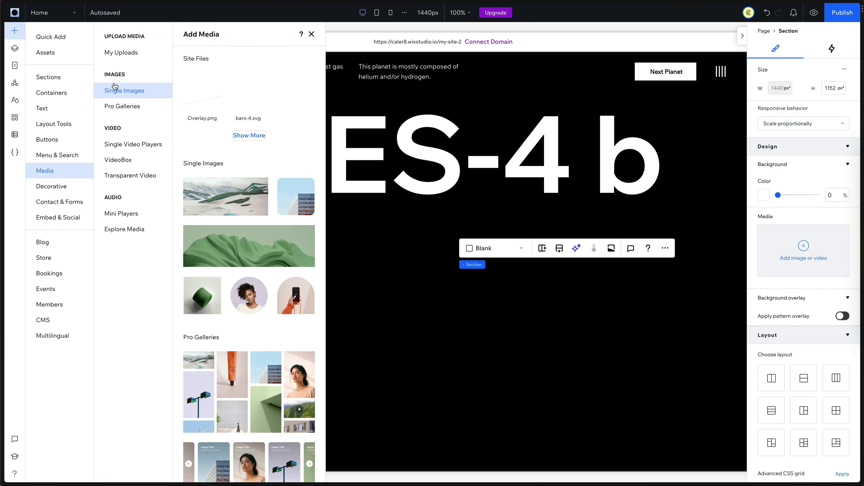
pyautogui.click(205, 98)
pyautogui.press('Return')
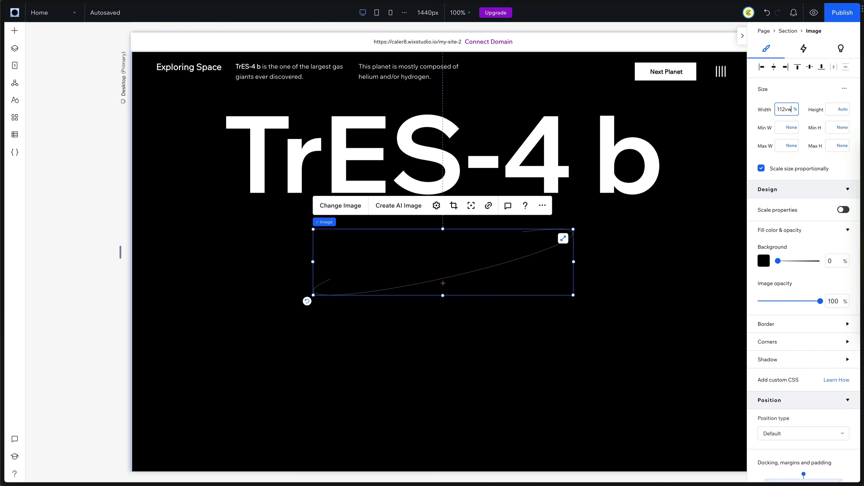
pyautogui.click(244, 205)
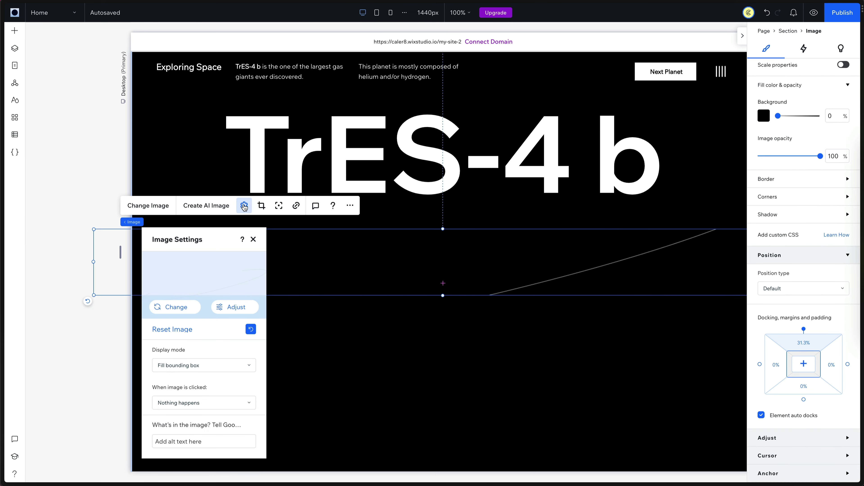
pyautogui.click(212, 371)
pyautogui.click(190, 397)
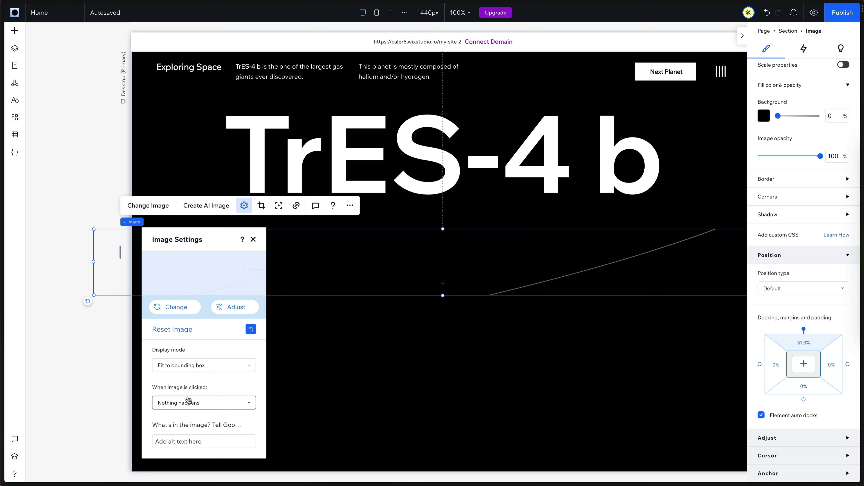
pyautogui.moveTo(443, 296); pyautogui.dragTo(410, 407)
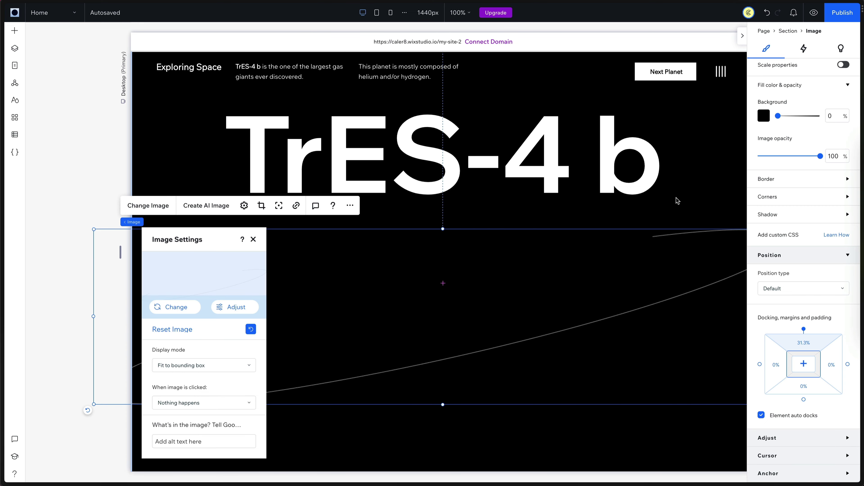
pyautogui.hotkey('ctrl', 'shift', 'l')
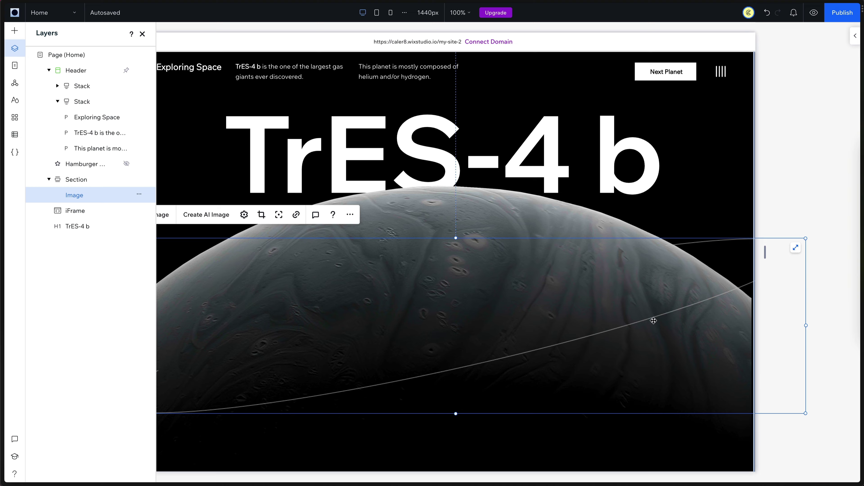
pyautogui.press('Delete')
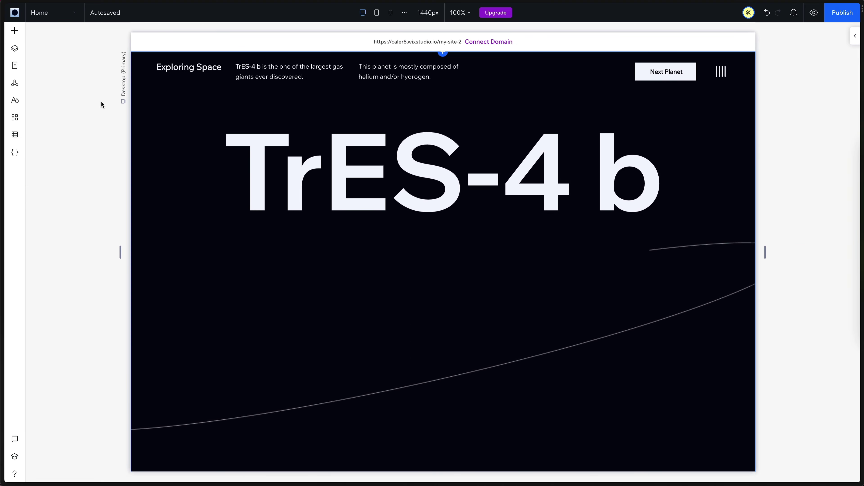
# - Add the Our Products design from Sections > Hover Sections
pyautogui.click(15, 31)
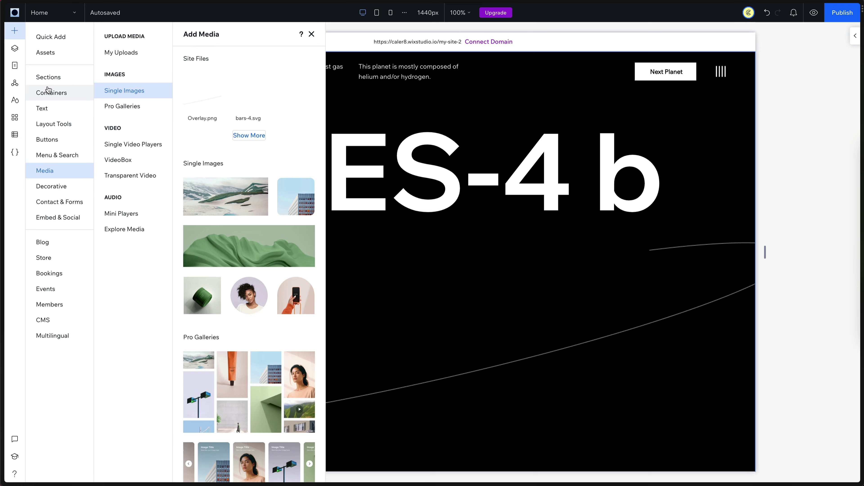
pyautogui.click(54, 78)
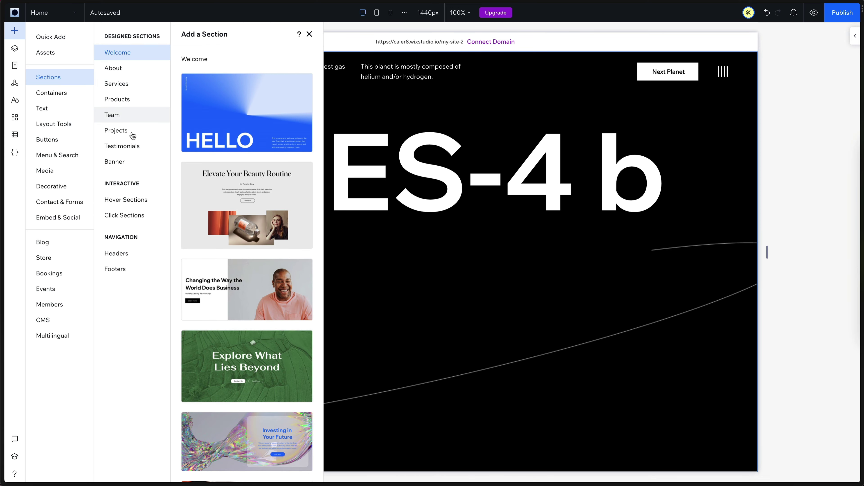
pyautogui.click(126, 202)
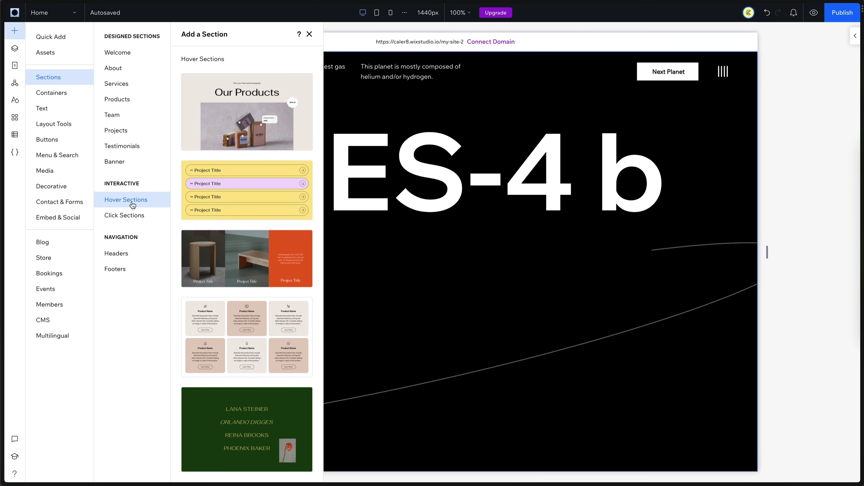
pyautogui.click(265, 102)
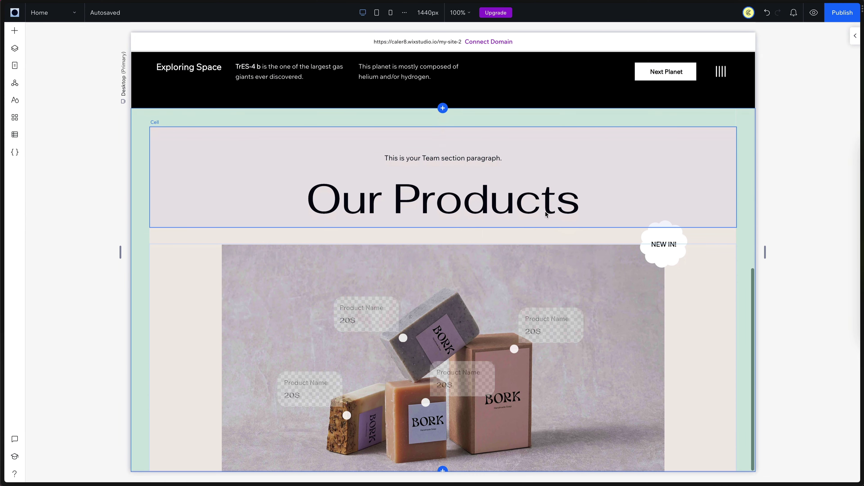
# - Paste the product price card into the hero near its right edge and delete the Our Products section
pyautogui.click(515, 349)
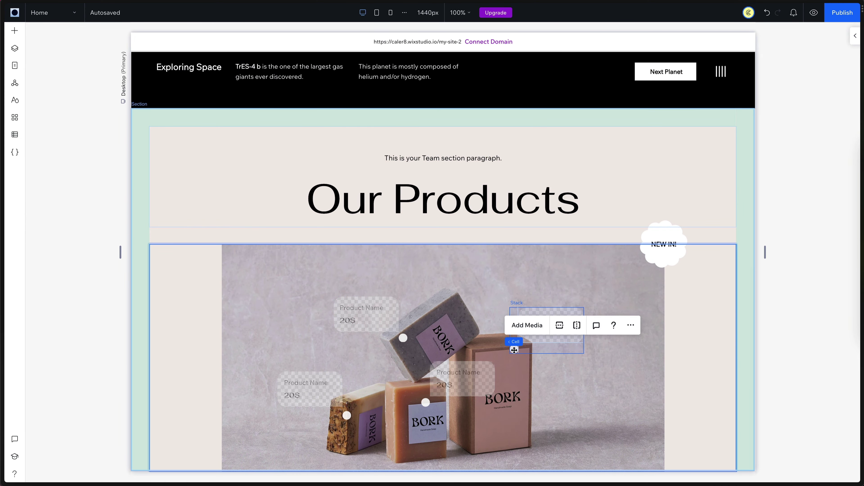
pyautogui.click(516, 350)
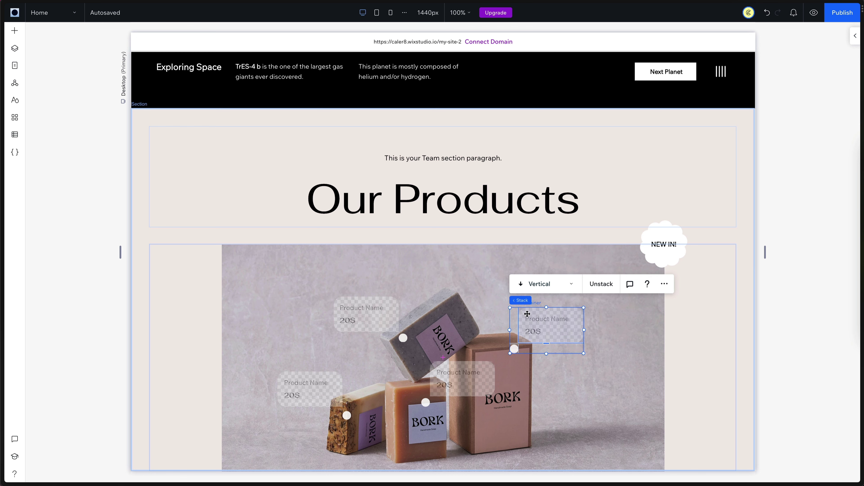
pyautogui.scroll(5, 527, 313)
pyautogui.click(543, 276)
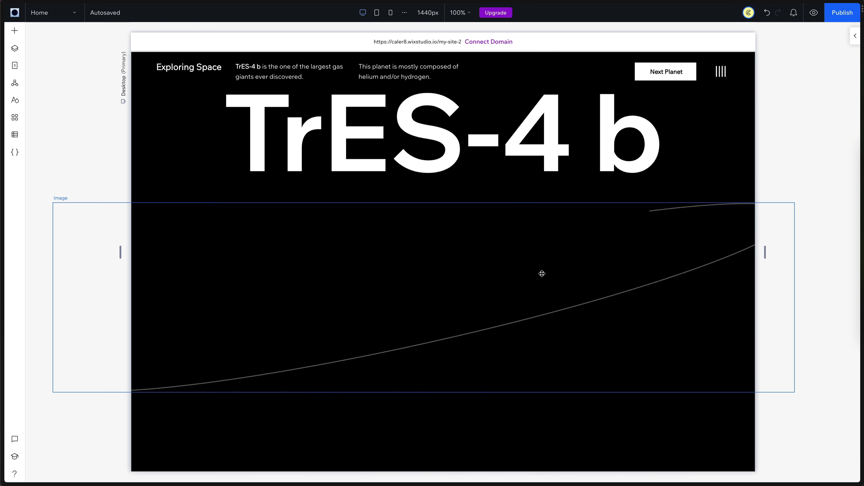
pyautogui.hotkey('ctrl', 'v')
pyautogui.moveTo(435, 265); pyautogui.dragTo(632, 278)
pyautogui.click(15, 47)
pyautogui.click(73, 258)
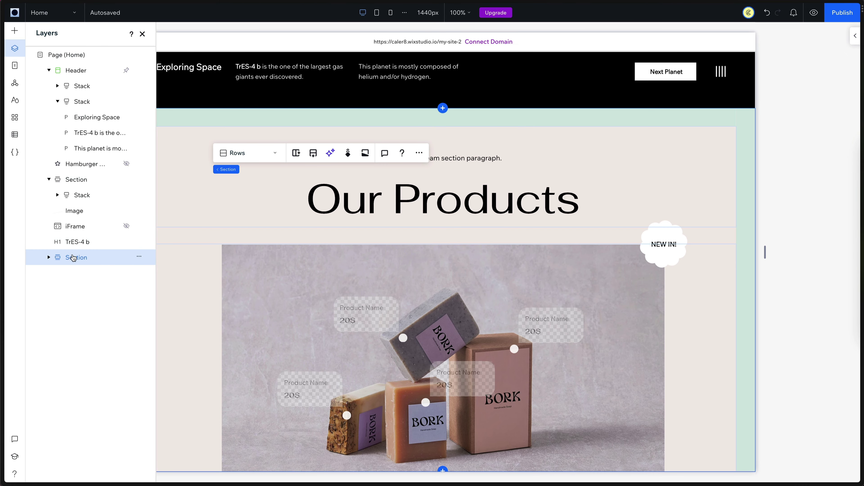
pyautogui.press('Delete')
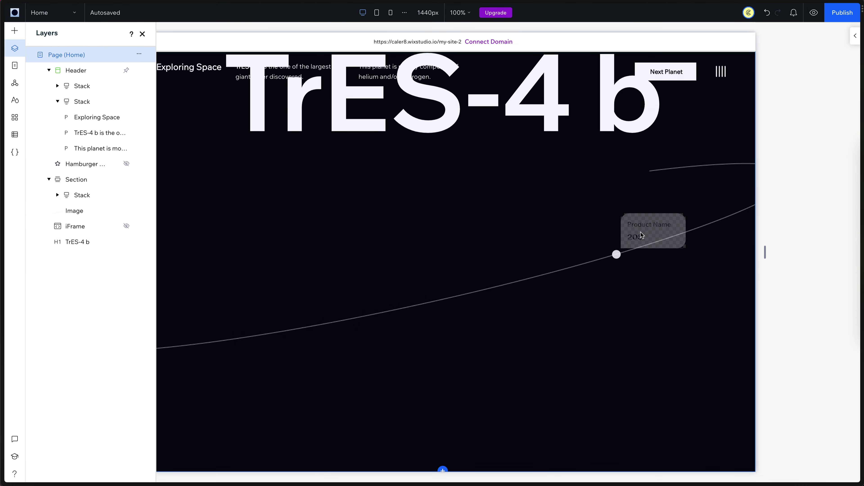
# - Remove the card's price and duplicate it twice along the orbit as Fact #2 and #3
pyautogui.click(641, 240)
pyautogui.click(640, 239)
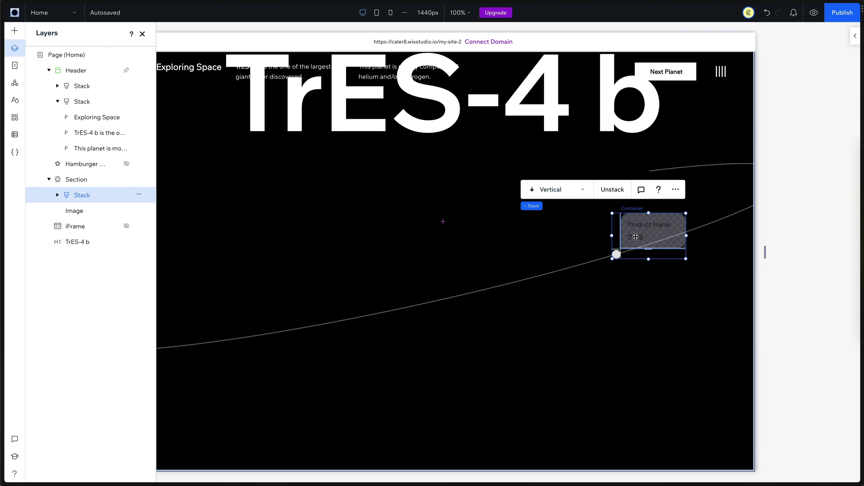
pyautogui.click(636, 238)
pyautogui.click(636, 238)
pyautogui.press('Delete')
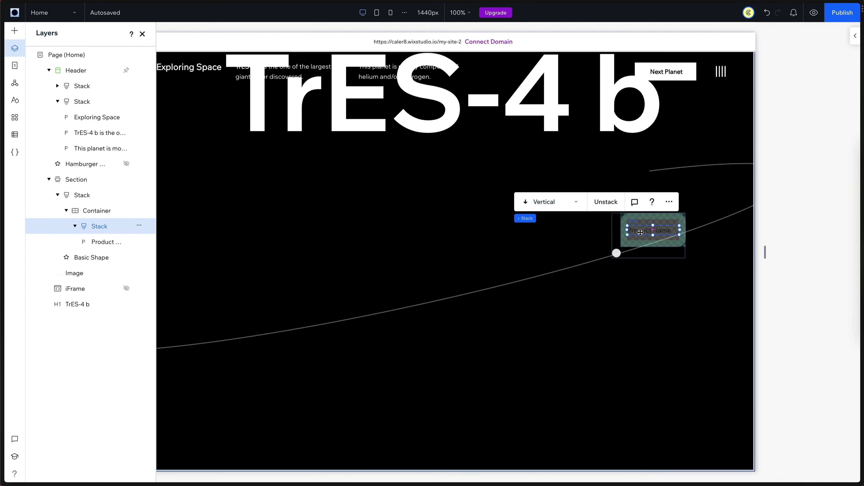
pyautogui.click(659, 220)
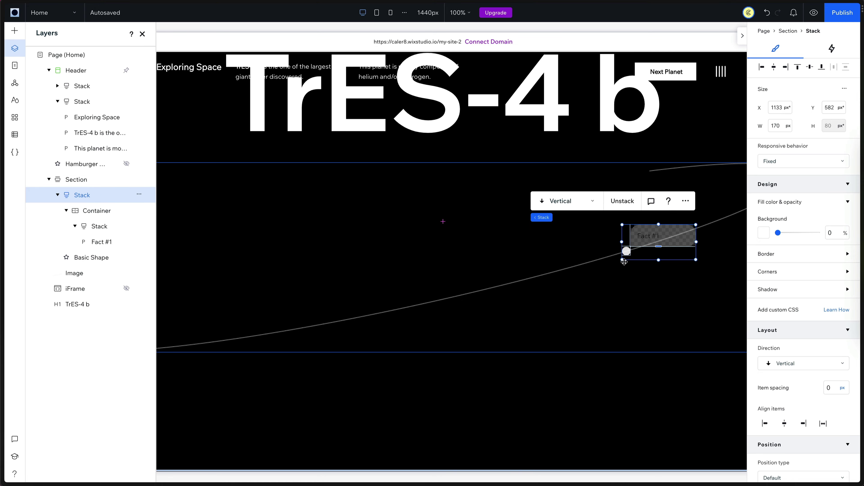
pyautogui.hotkey('ctrl', 'd')
pyautogui.moveTo(655, 236); pyautogui.dragTo(295, 320)
pyautogui.hotkey('ctrl', 'd')
# - Place Fact #3 on the orbit's left dot, then preview the hover dots and return to editing
pyautogui.click(561, 181)
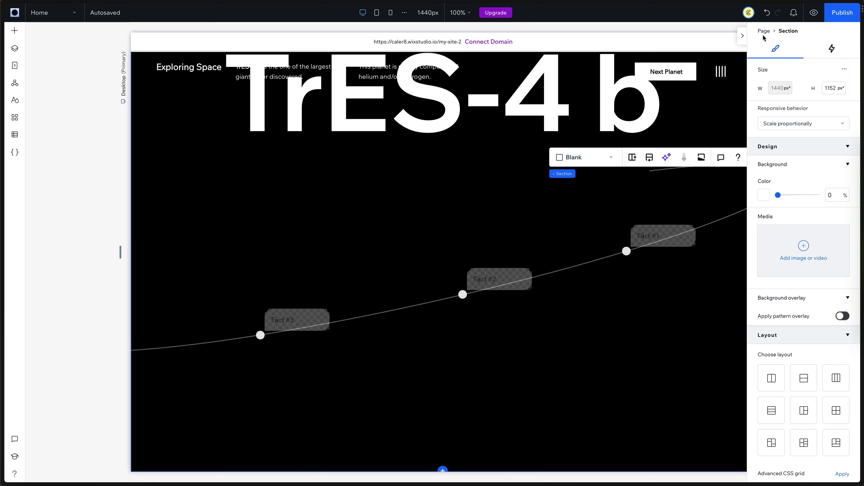
pyautogui.press('super+shift+p')
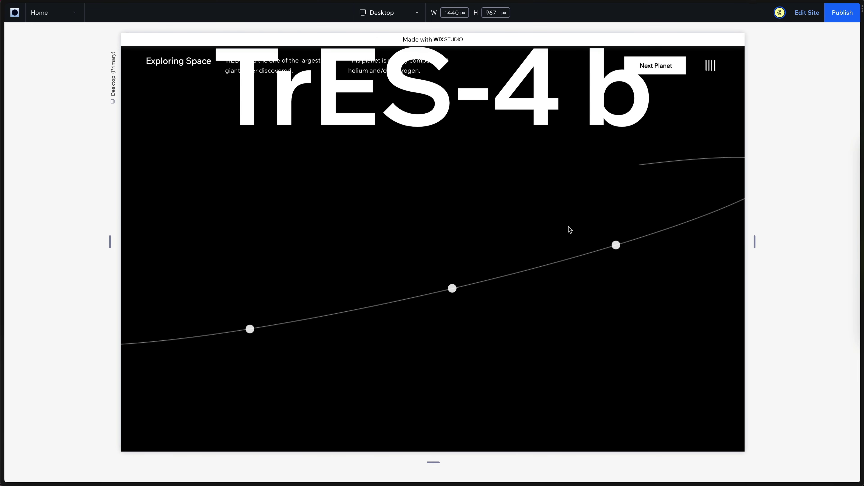
pyautogui.scroll(3, 570, 230)
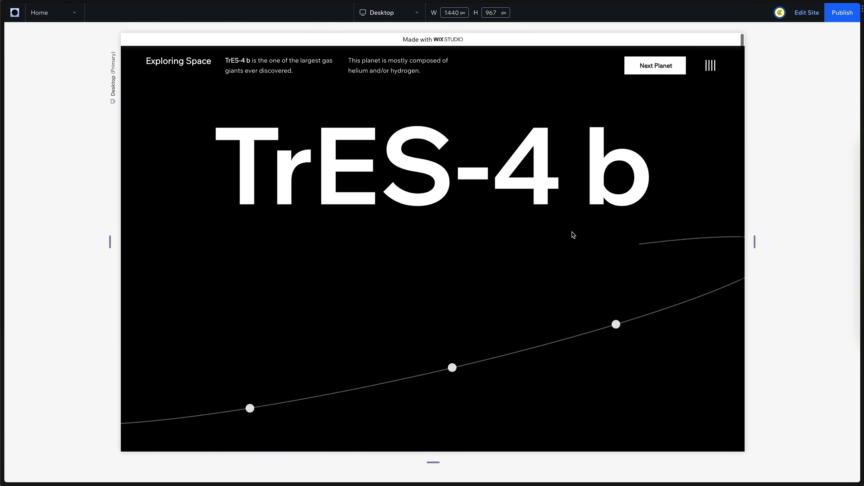
pyautogui.scroll(-1, 589, 255)
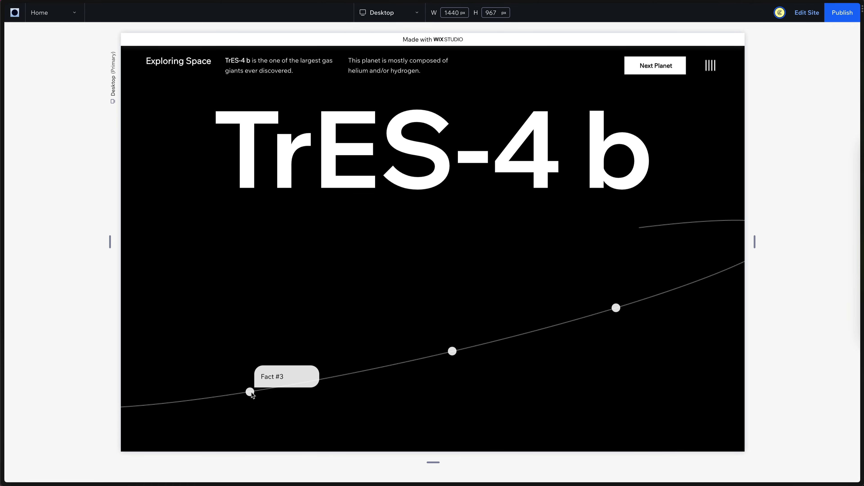
pyautogui.press('Escape')
# - Add a hover interaction to the 3.6 day orbital period card's orbit dot
pyautogui.click(601, 317)
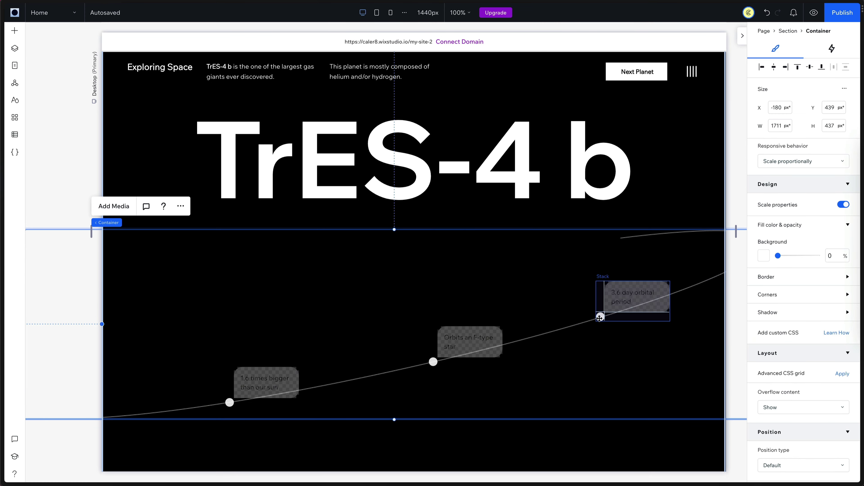
pyautogui.click(603, 318)
pyautogui.click(601, 318)
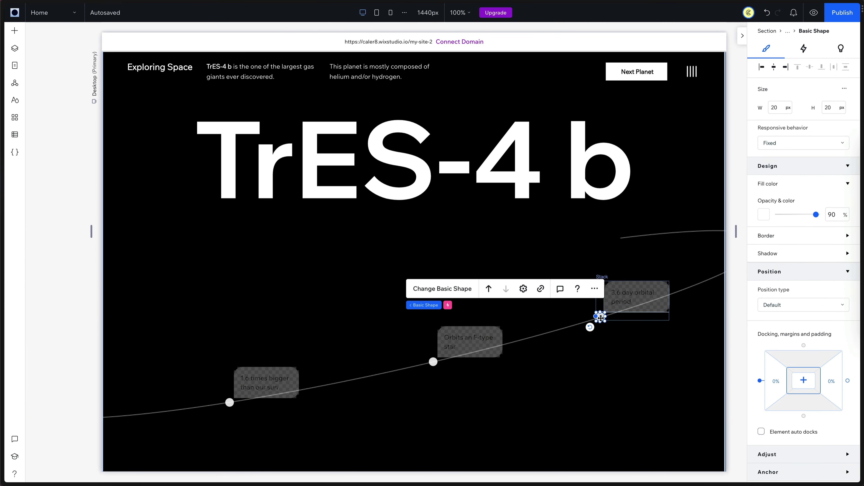
pyautogui.click(803, 51)
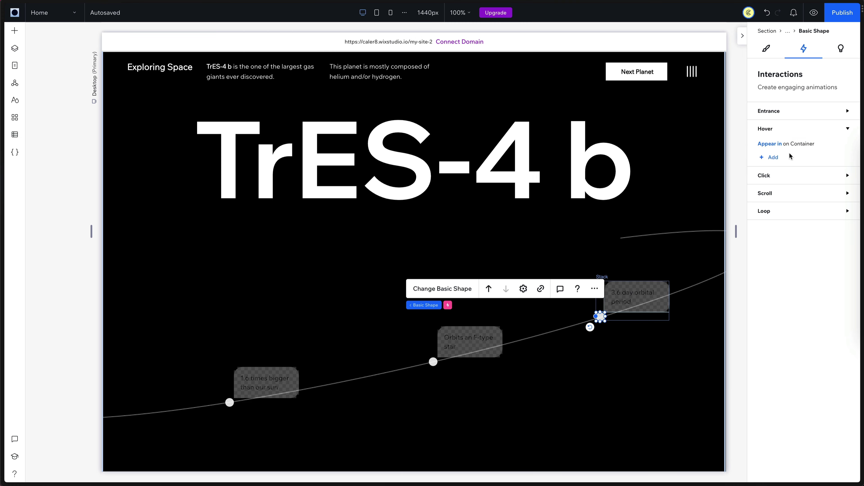
pyautogui.click(770, 158)
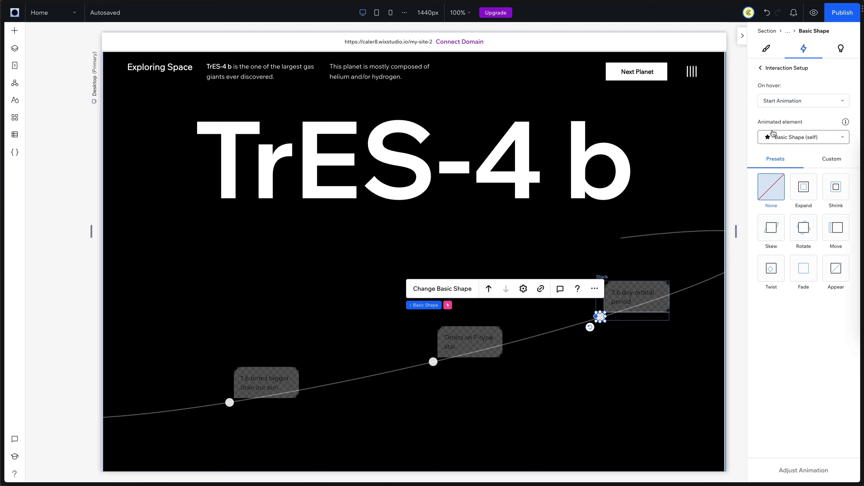
# - Make the hover animate the whole Section using the Color preset with Ease In easing
pyautogui.click(783, 141)
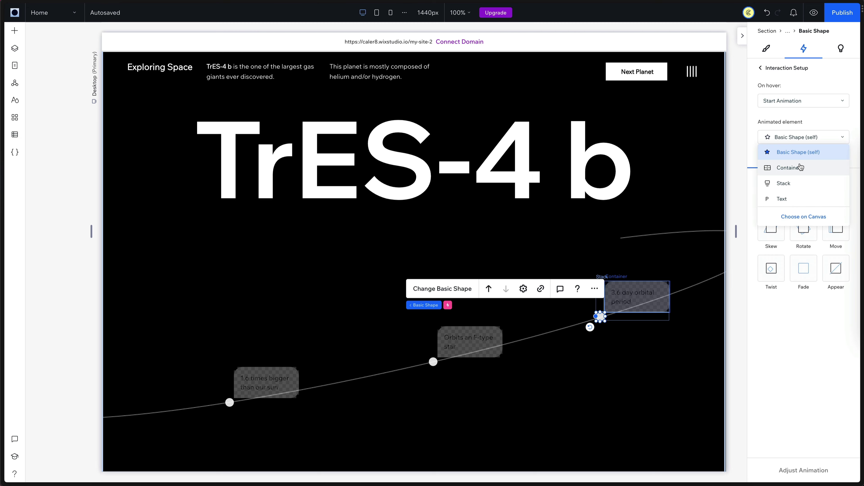
pyautogui.click(799, 217)
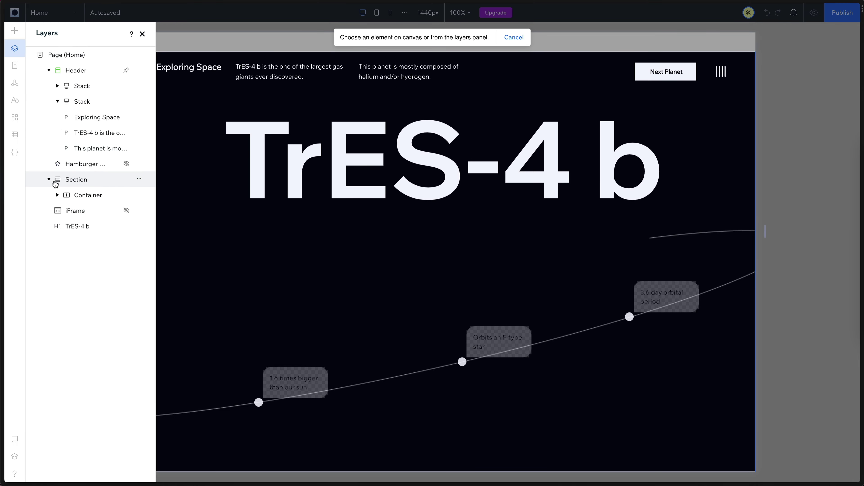
pyautogui.click(72, 184)
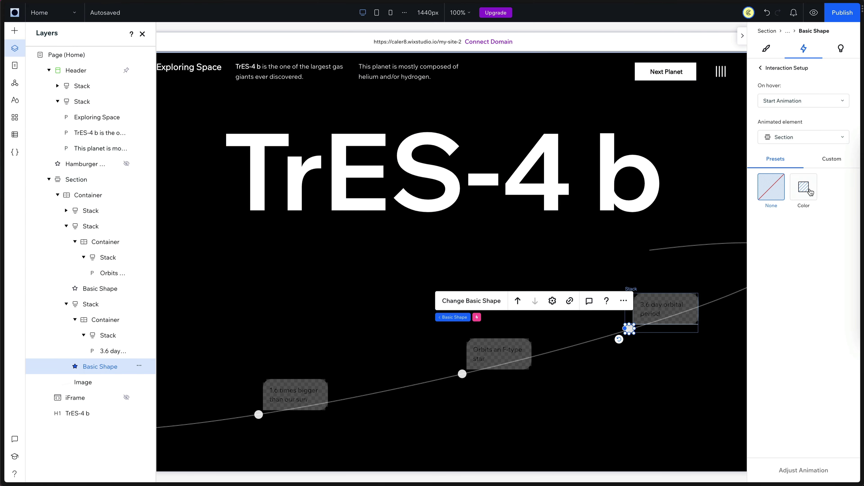
pyautogui.click(813, 205)
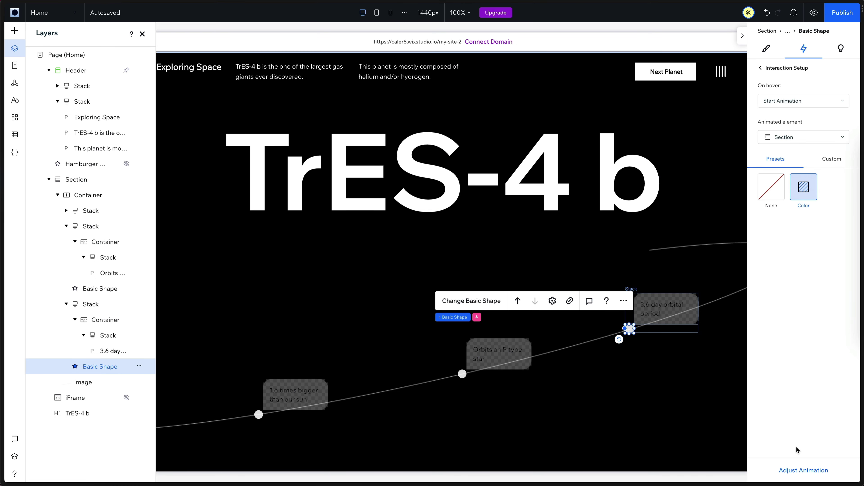
pyautogui.click(804, 470)
pyautogui.click(803, 218)
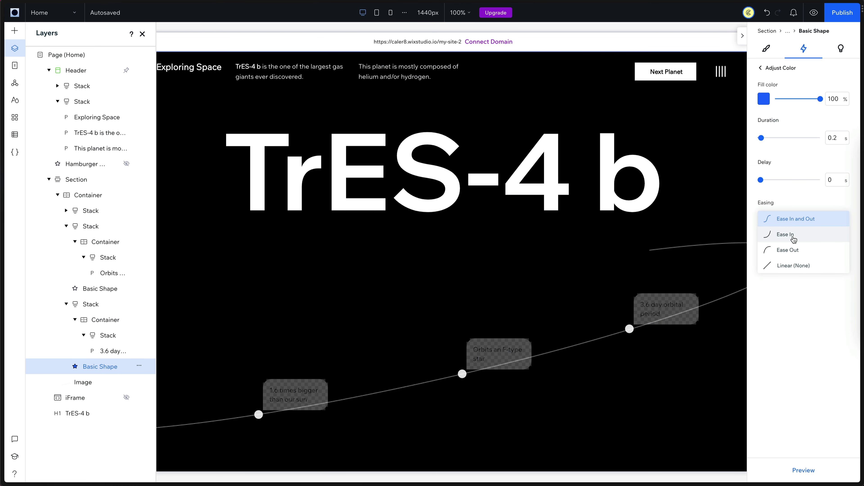
pyautogui.click(782, 235)
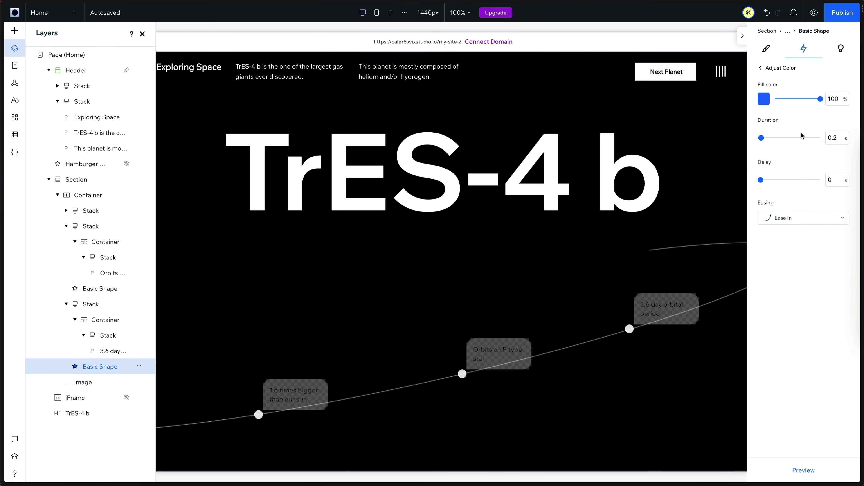
# - Return to the dot's interaction list and unhide the 3D planet iFrame in Layers
pyautogui.click(765, 67)
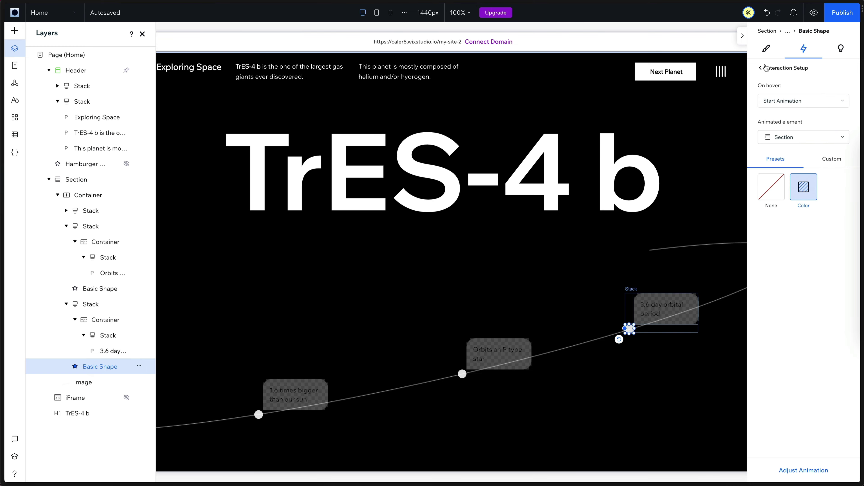
pyautogui.click(765, 67)
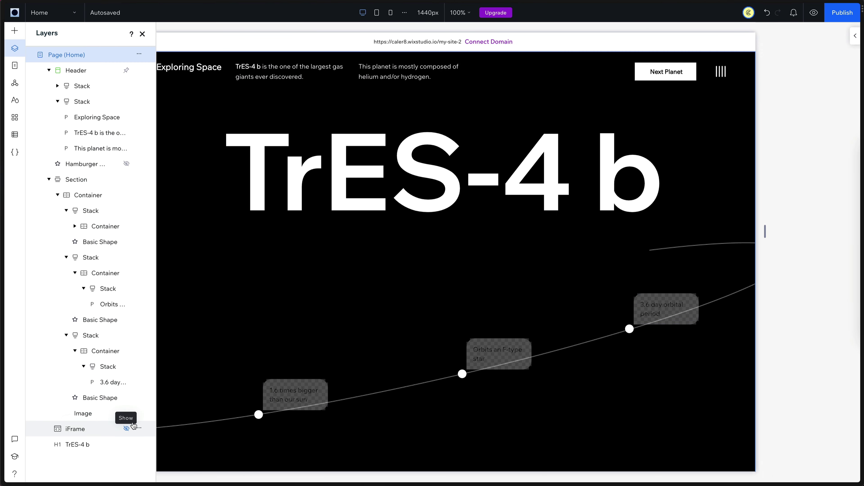
pyautogui.click(142, 34)
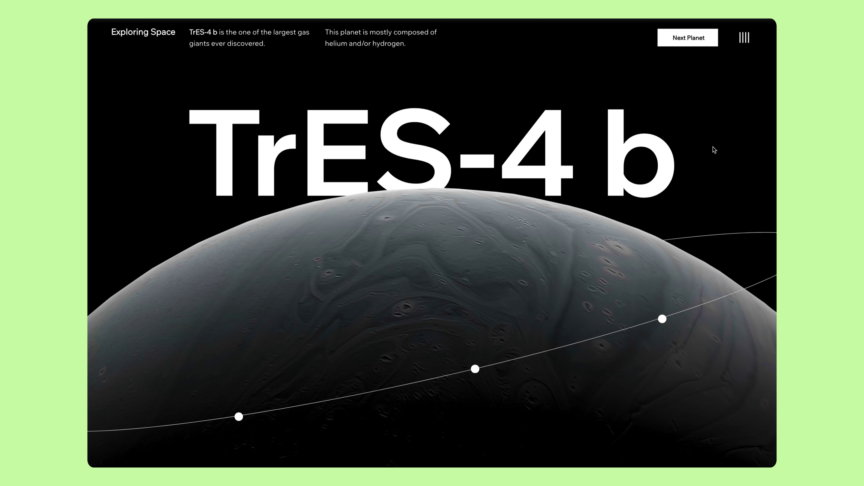
# - In the live preview, pass over all three orbit dots to reveal their facts and blue or orange section colours
pyautogui.moveTo(662, 319)
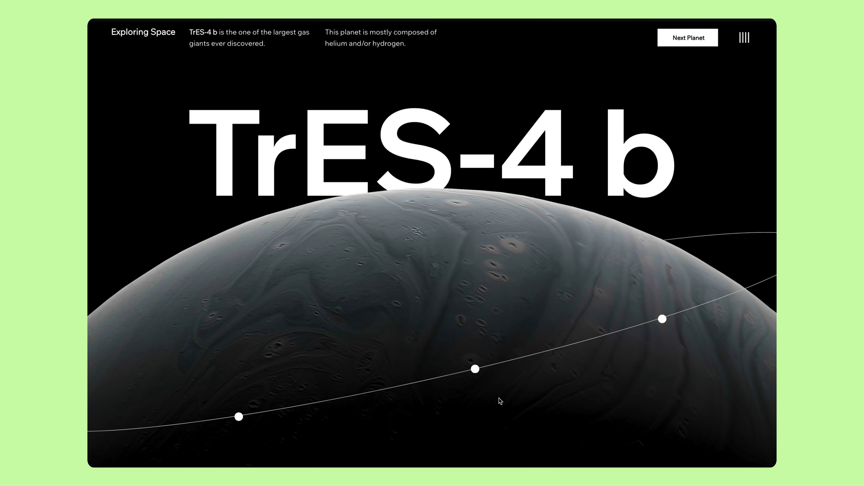
pyautogui.moveTo(476, 370)
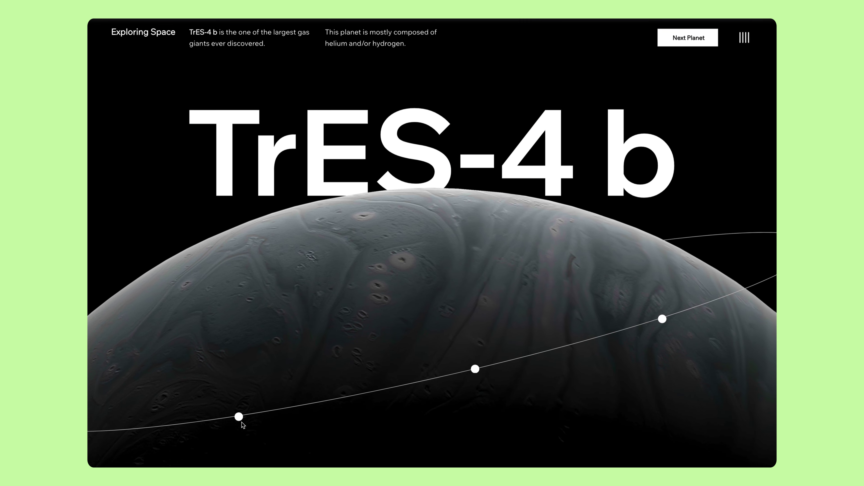
pyautogui.moveTo(236, 413)
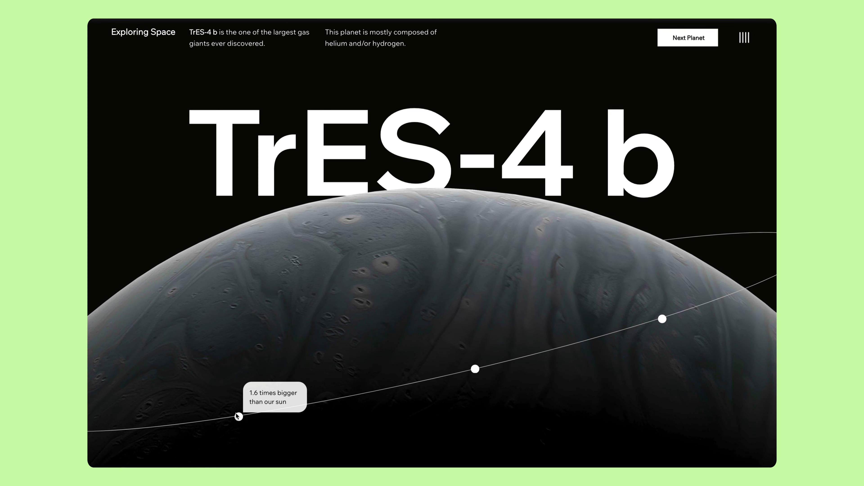